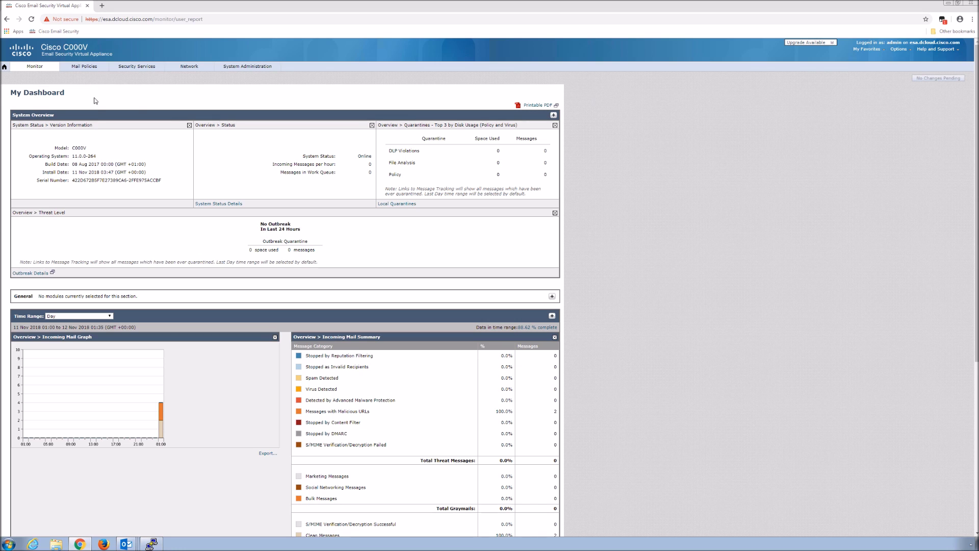
Step: Go to Mail Policies > Text Resources to list the six disclaimer and notification templates
{"action": "left_click", "coordinate": [81, 67]}
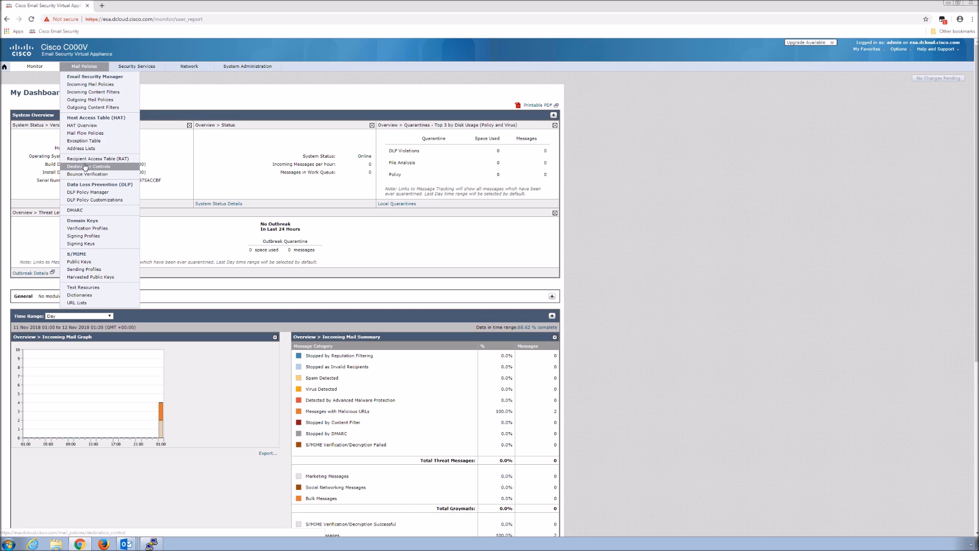
{"action": "left_click", "coordinate": [87, 288]}
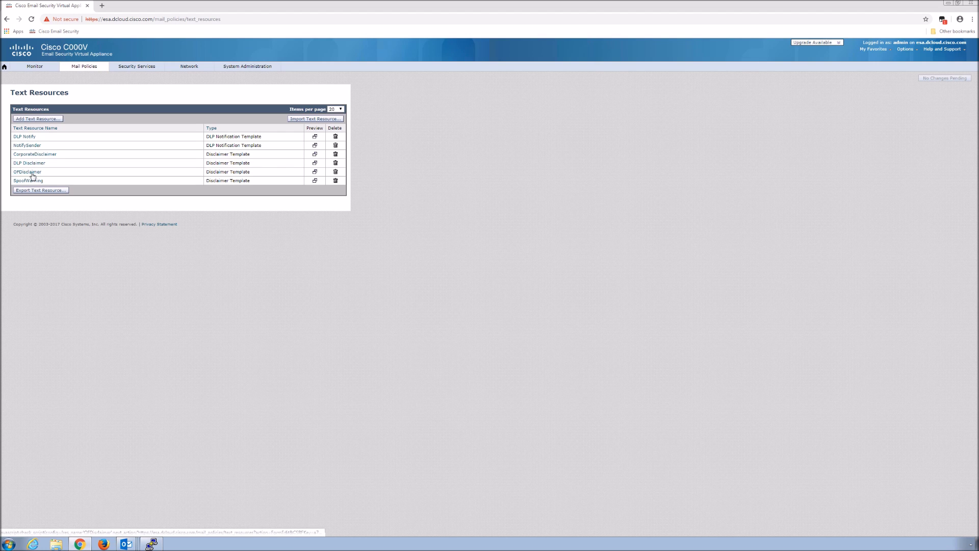
Step: Open the OFDisclaimer template and inspect its $threat_category, $threat_type and $threat_description variables
{"action": "left_click", "coordinate": [32, 176]}
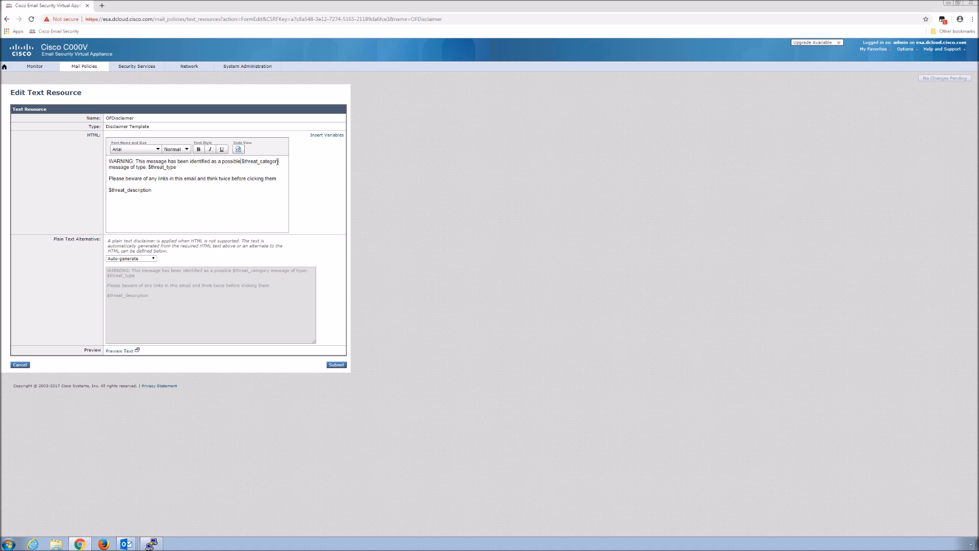
{"action": "left_click_drag", "start_coordinate": [240, 162], "coordinate": [280, 162]}
{"action": "double_click", "coordinate": [186, 167]}
{"action": "left_click_drag", "start_coordinate": [109, 190], "coordinate": [153, 190]}
Step: Review the insertable variables list, then cancel out of OFDisclaimer without saving
{"action": "left_click", "coordinate": [323, 135]}
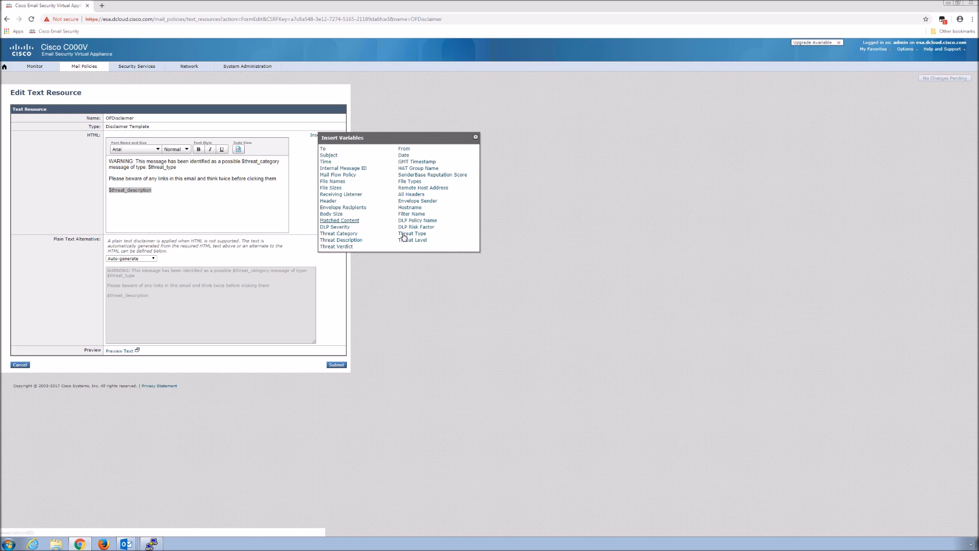
{"action": "left_click", "coordinate": [476, 137]}
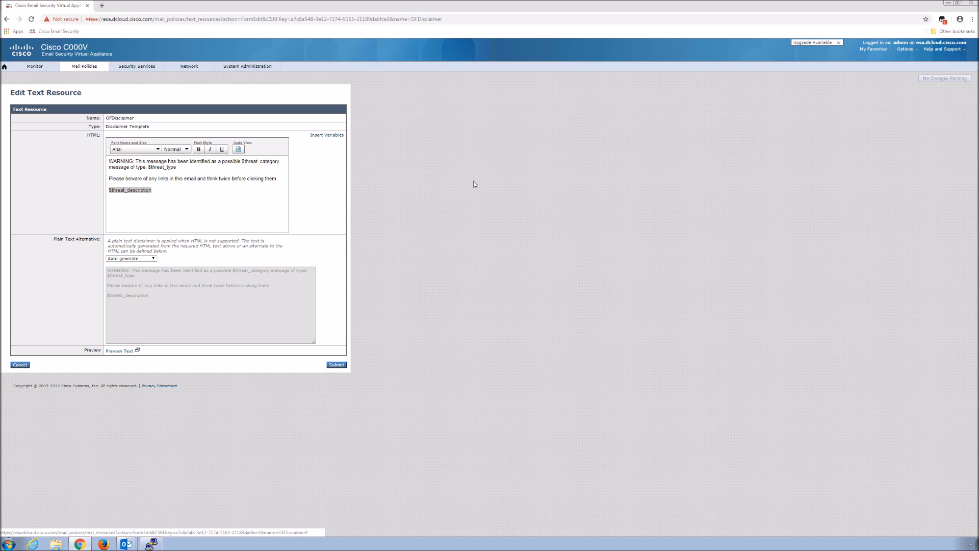
{"action": "left_click", "coordinate": [17, 366]}
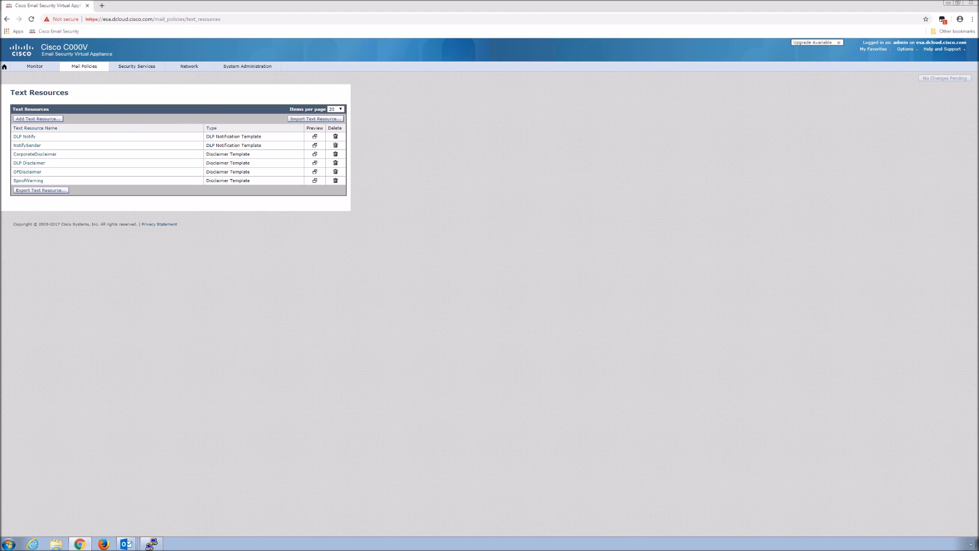
Step: Open Security Services > Outbreak Filters to check Global Status Enabled and the outbreak rules
{"action": "left_click", "coordinate": [136, 66]}
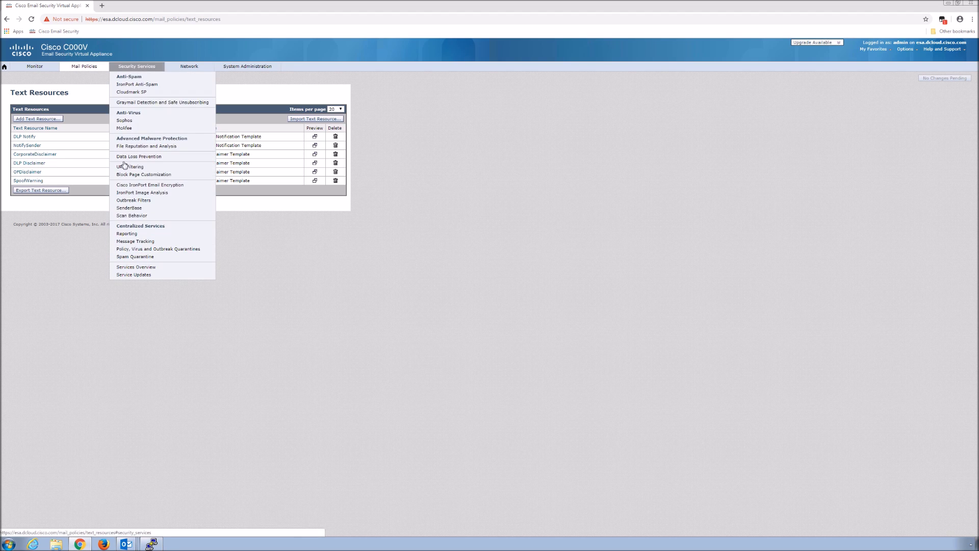
{"action": "left_click", "coordinate": [129, 201]}
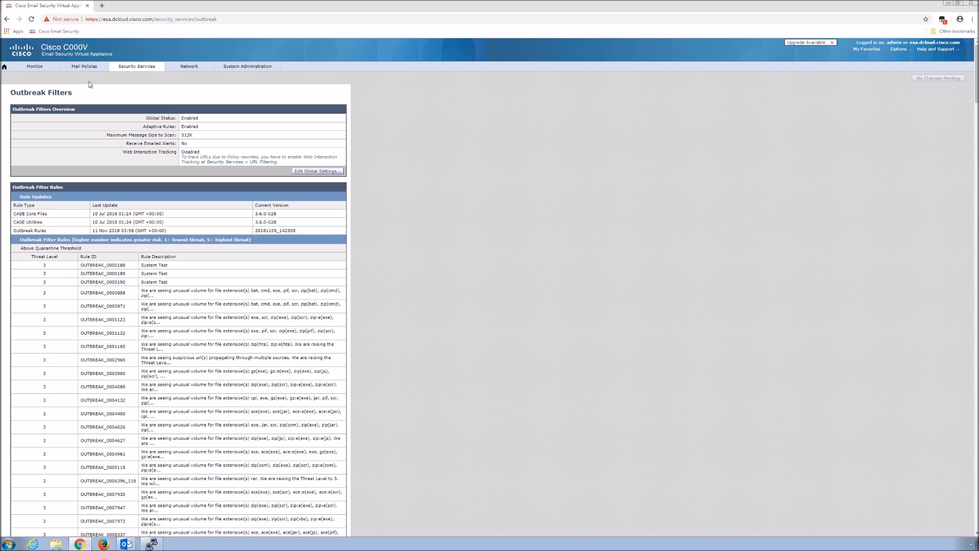
{"action": "left_click", "coordinate": [91, 68]}
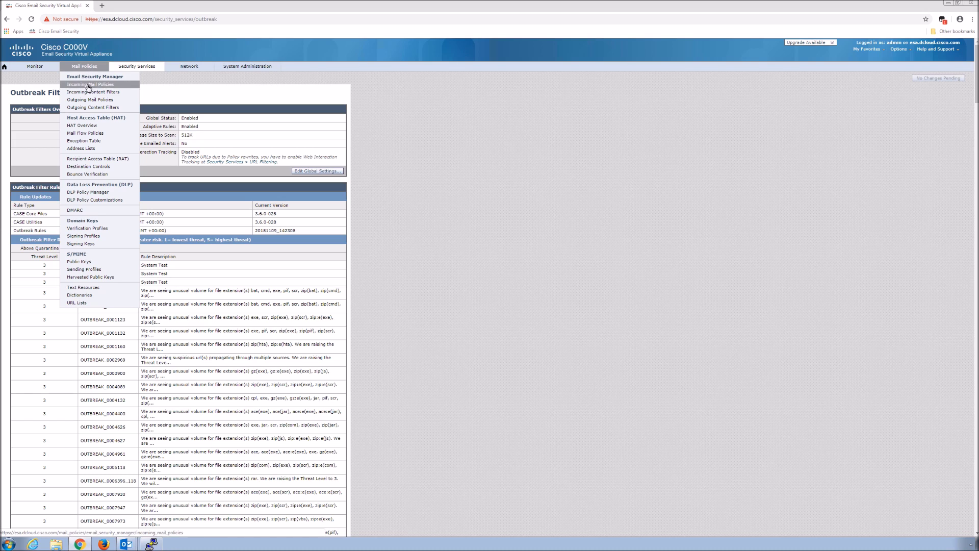
Step: Open the Default Policy's Outbreak Filters settings, where Quarantine Threat Level is 3
{"action": "left_click", "coordinate": [89, 85]}
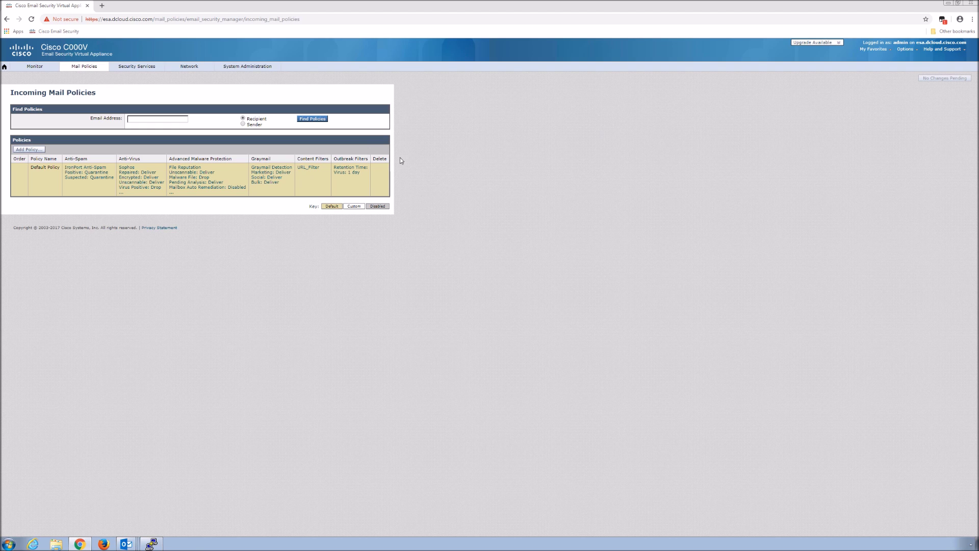
{"action": "left_click", "coordinate": [346, 171]}
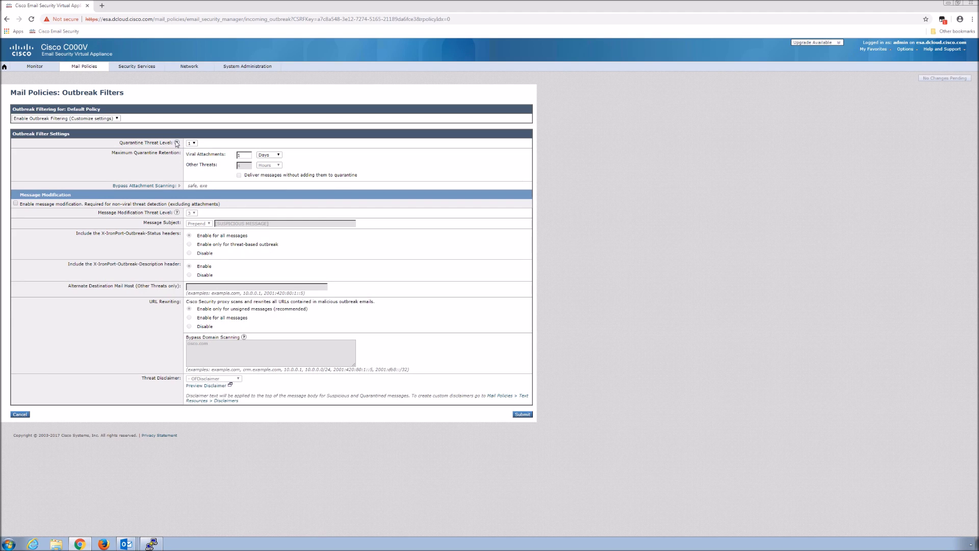
{"action": "left_click", "coordinate": [177, 143]}
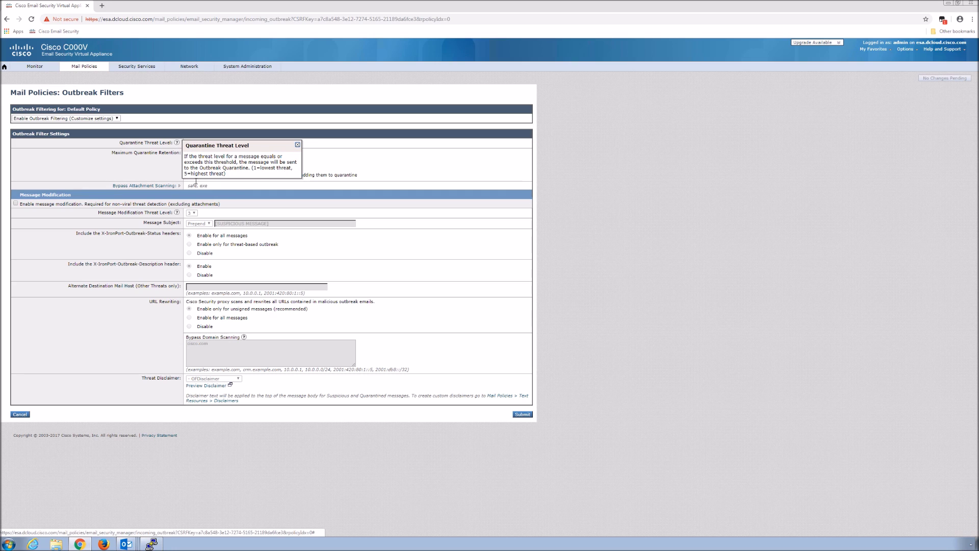
Step: Enable message modification: [SUSPICIOUS MESSAGE] prefix, Other Threats 4 hours, bypass cisco.com, OFDisclaimer
{"action": "left_click", "coordinate": [297, 146]}
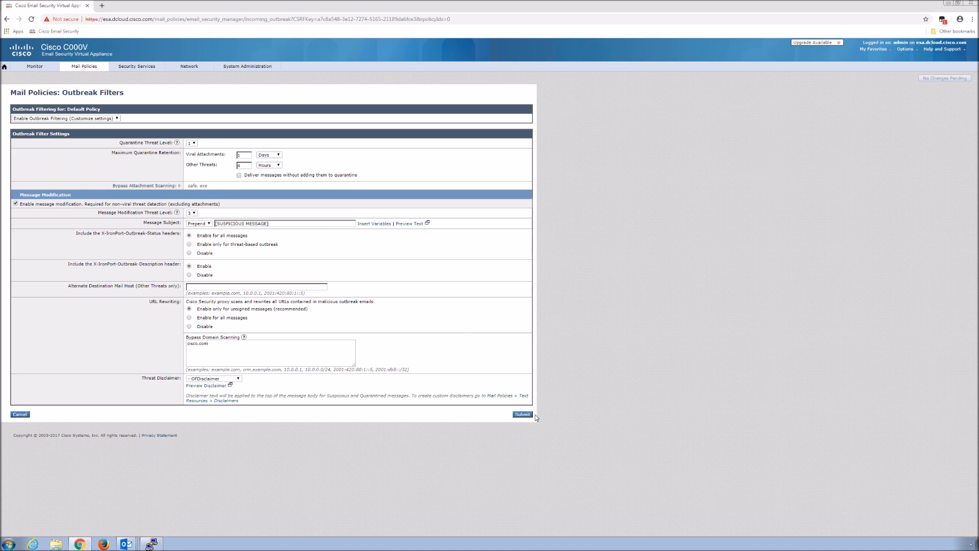
{"action": "left_click", "coordinate": [521, 415]}
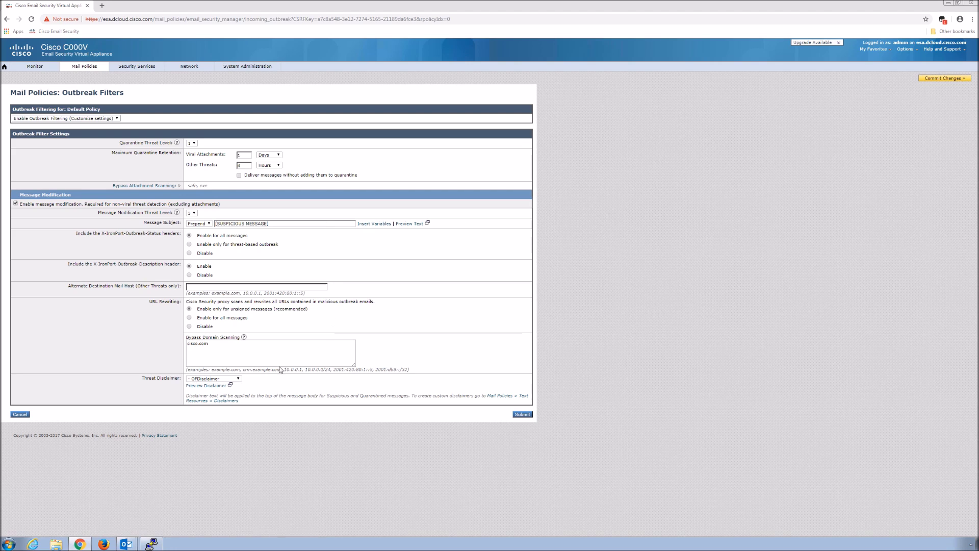
{"action": "left_click", "coordinate": [239, 380]}
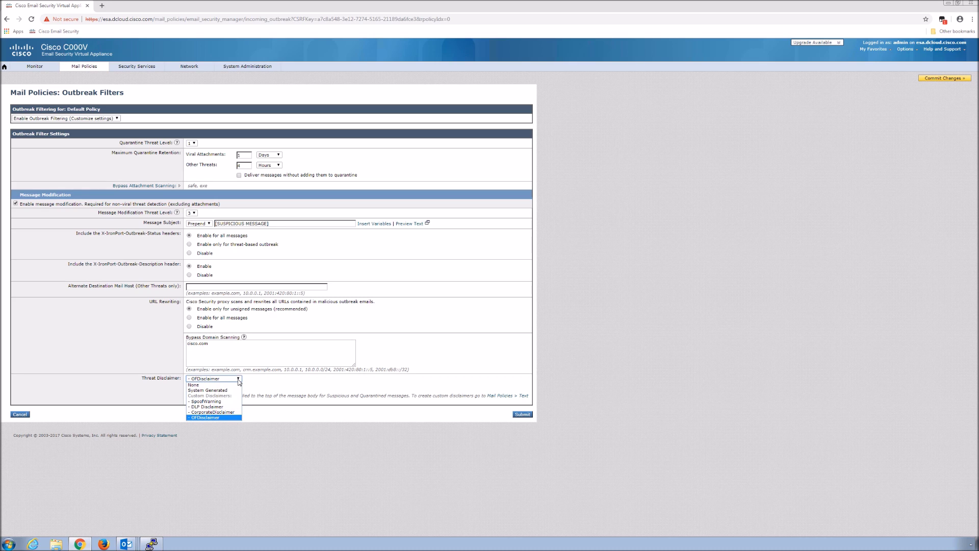
{"action": "left_click", "coordinate": [207, 418]}
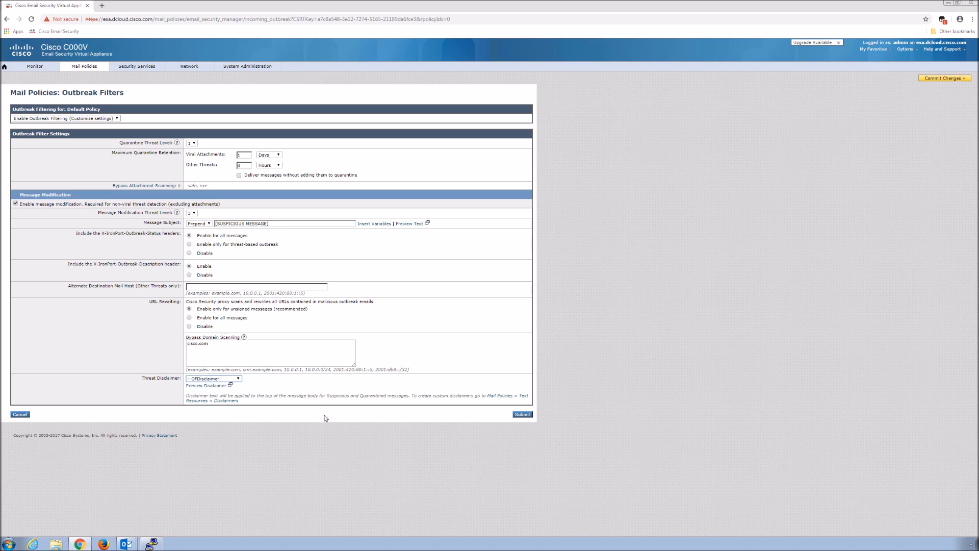
Step: Preview the OFDisclaimer warning text and close the preview window
{"action": "left_click", "coordinate": [206, 390]}
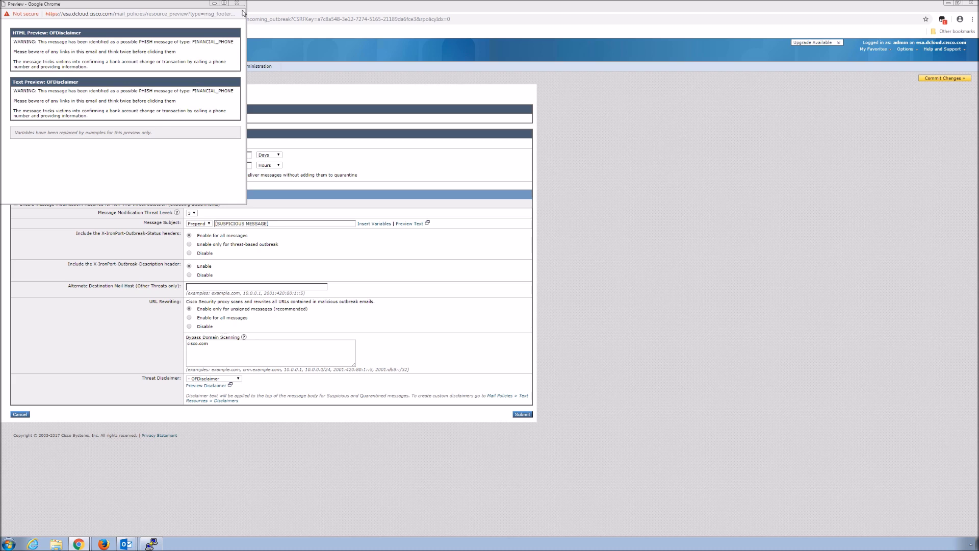
{"action": "left_click", "coordinate": [237, 3]}
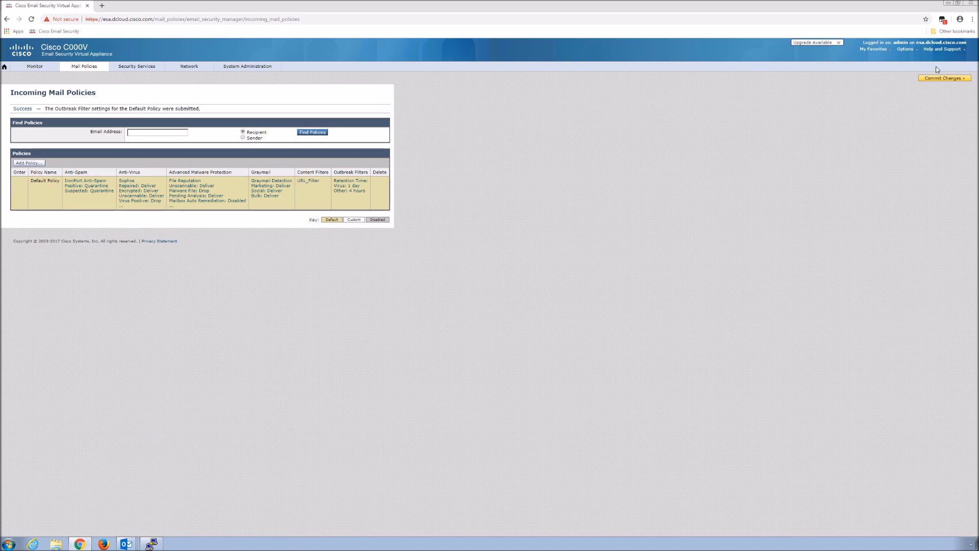
Step: Commit the pending changes with the comment 'OF enabled default policy incoming'
{"action": "left_click", "coordinate": [942, 79]}
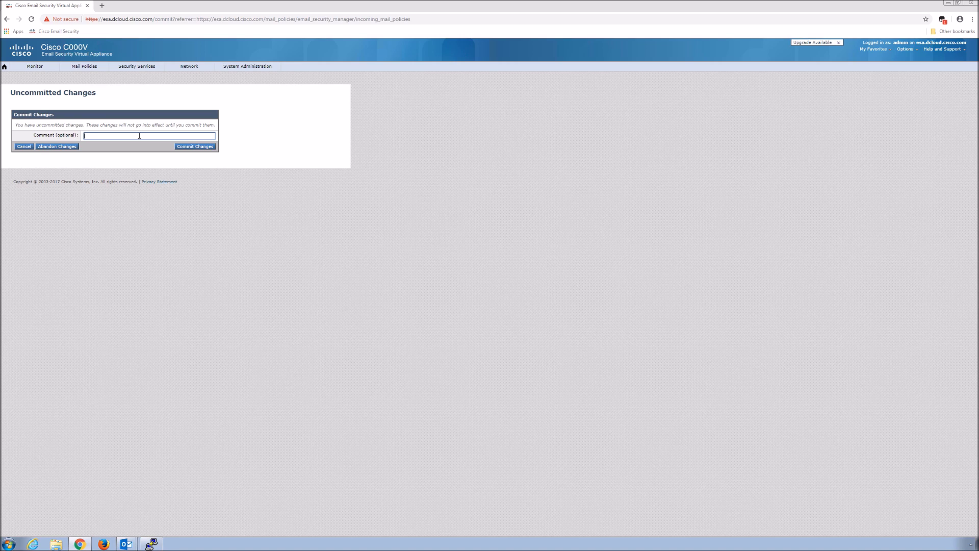
{"action": "type", "text": "OF enabled default policy incoming"}
{"action": "left_click", "coordinate": [194, 147]}
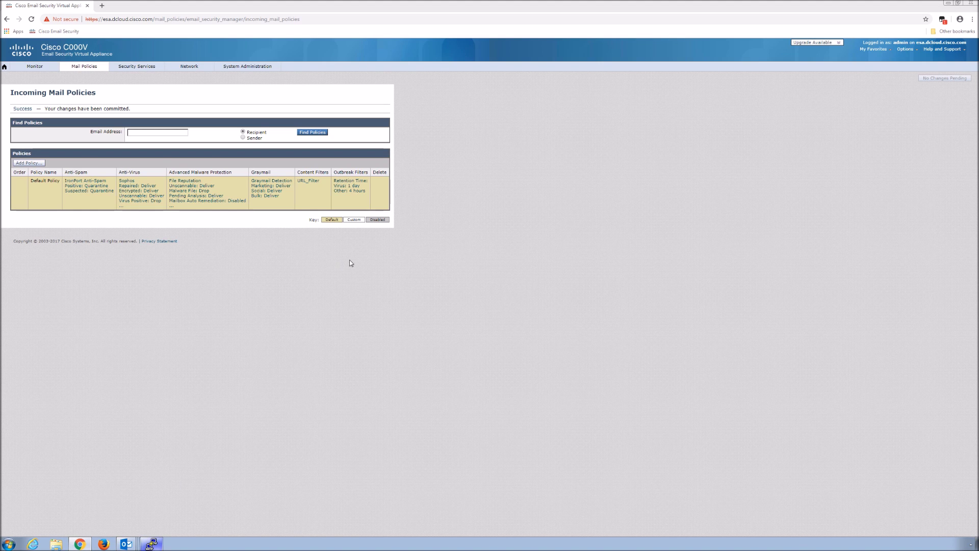
{"action": "key", "text": "alt+Tab"}
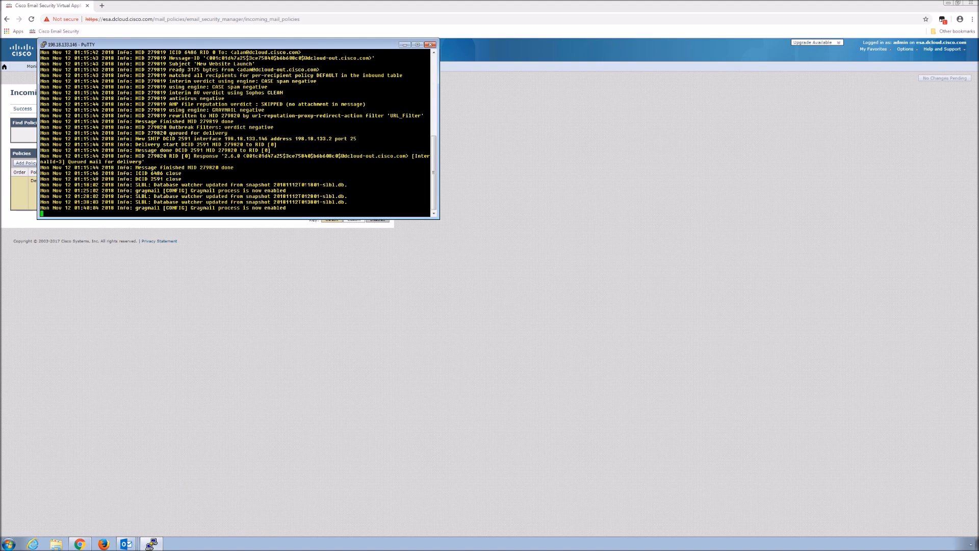
Step: Stop the old PuTTY log output, clear the view and restart it with 'tail mail_logs'
{"action": "key", "text": "Return"}
{"action": "key", "text": "Return"}
{"action": "key", "text": "Return"}
{"action": "key", "text": "ctrl+x"}
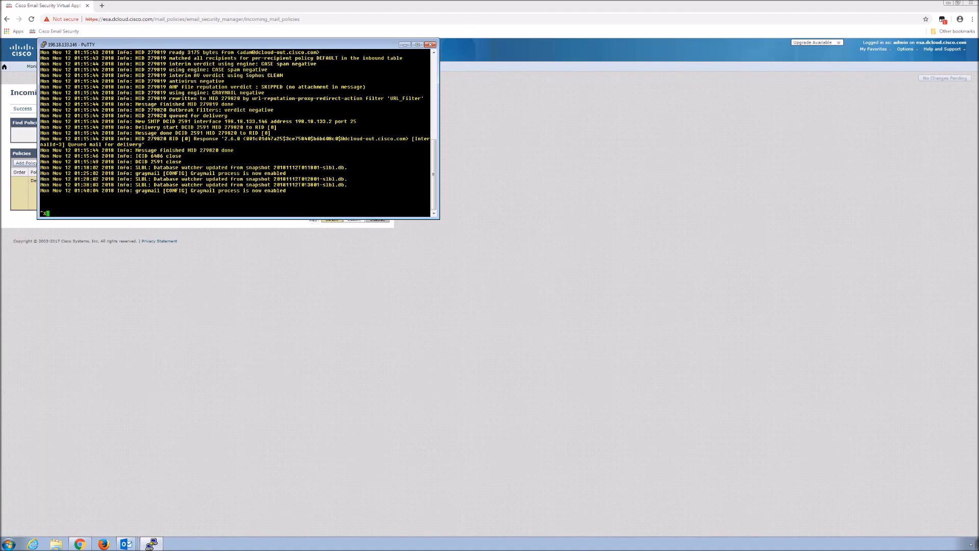
{"action": "key", "text": "ctrl+c"}
{"action": "key", "text": "Return"}
{"action": "key", "text": "Return"}
{"action": "key", "text": "Return"}
{"action": "key", "text": "Return"}
{"action": "key", "text": "Return"}
{"action": "key", "text": "Return"}
{"action": "key", "text": "Return"}
{"action": "key", "text": "Return"}
{"action": "key", "text": "Return"}
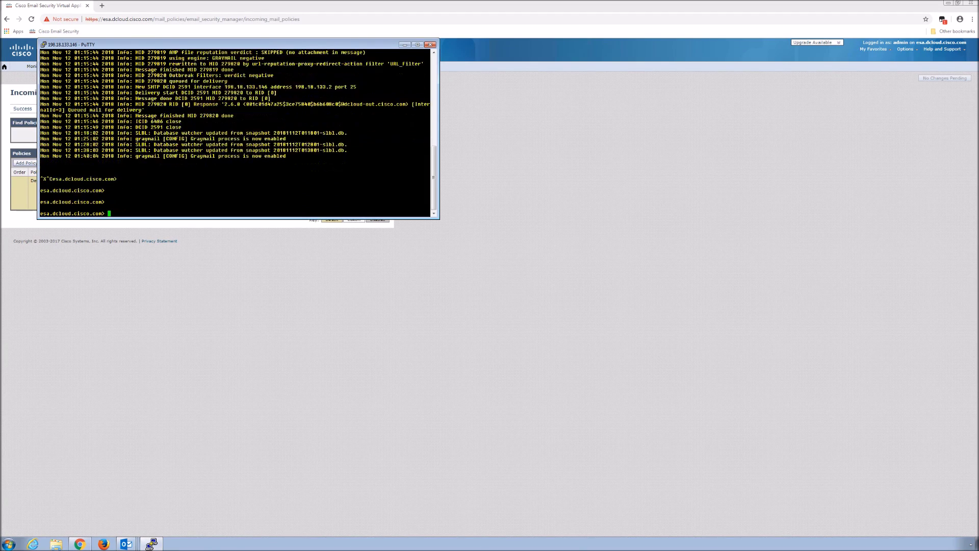
{"action": "key", "text": "Return"}
{"action": "key", "text": "Return"}
{"action": "key", "text": "Return"}
{"action": "key", "text": "Return"}
{"action": "key", "text": "Return"}
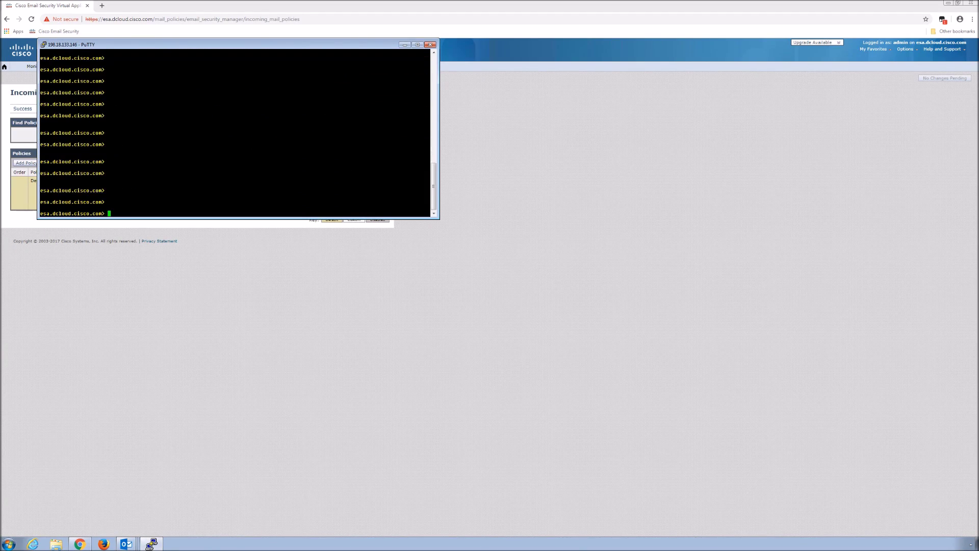
{"action": "type", "text": "tail_ma"}
{"action": "key", "text": "BackSpace"}
{"action": "key", "text": "BackSpace"}
{"action": "key", "text": "BackSpace"}
{"action": "type", "text": "mail_logs"}
{"action": "key", "text": "Return"}
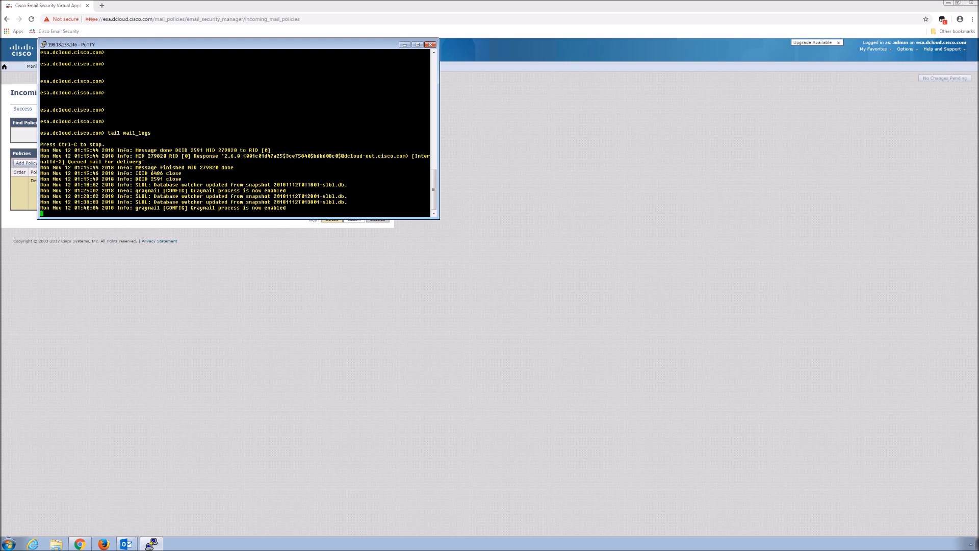
{"action": "left_click", "coordinate": [128, 545]}
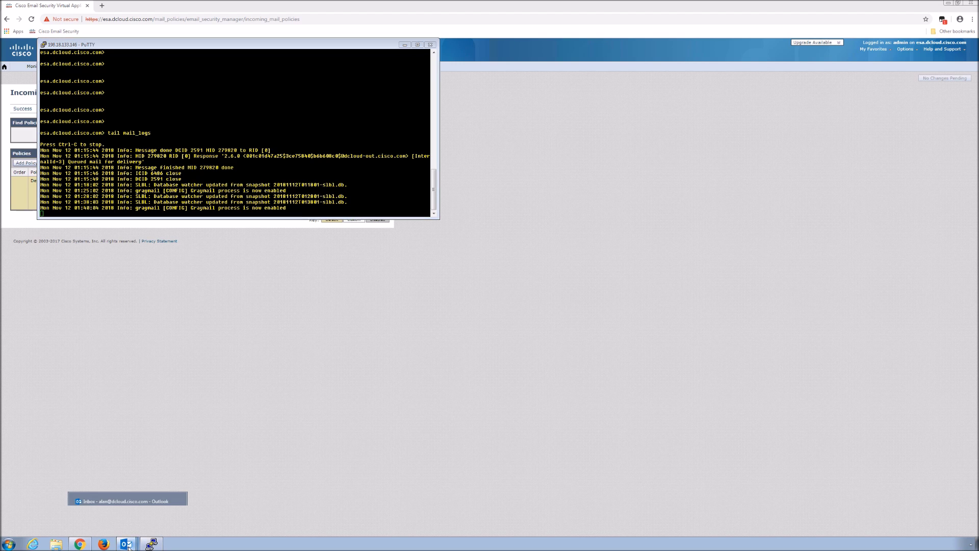
Step: Switch to Outlook, select the second account's Inbox and start a New Email
{"action": "left_click", "coordinate": [127, 500]}
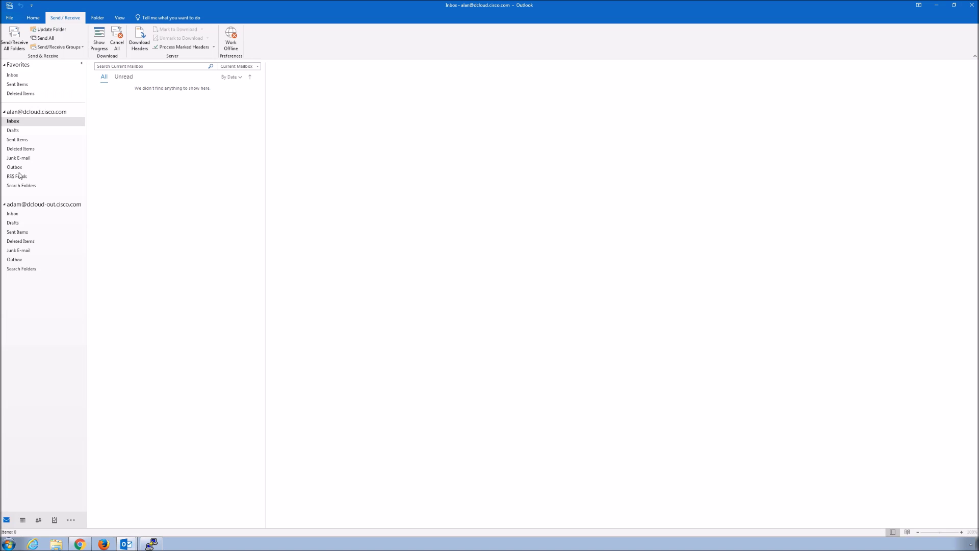
{"action": "left_click", "coordinate": [15, 215]}
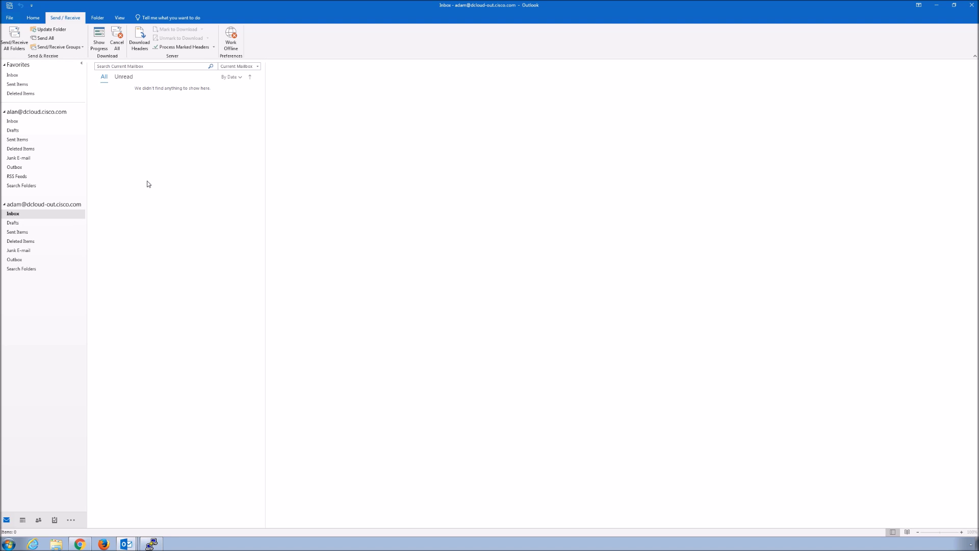
{"action": "left_click", "coordinate": [33, 19]}
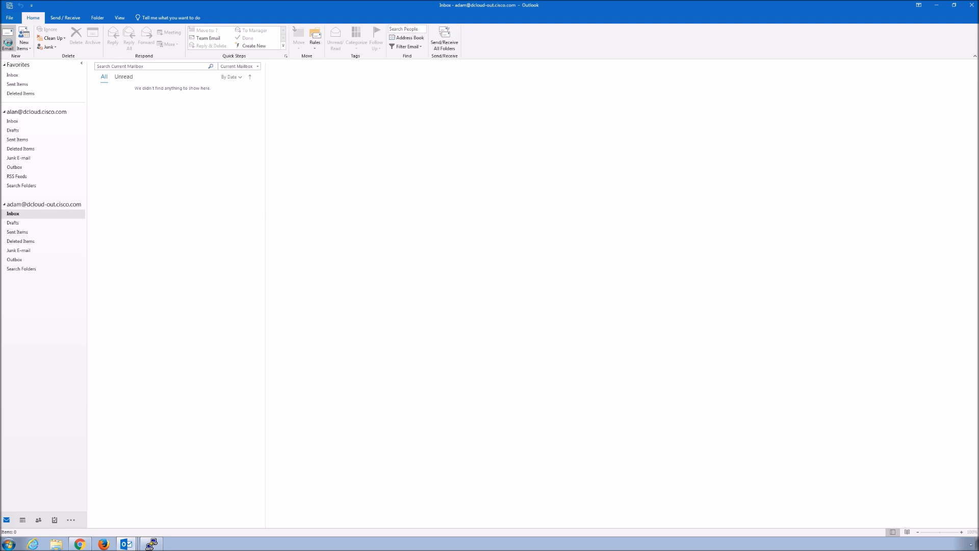
{"action": "left_click", "coordinate": [9, 45]}
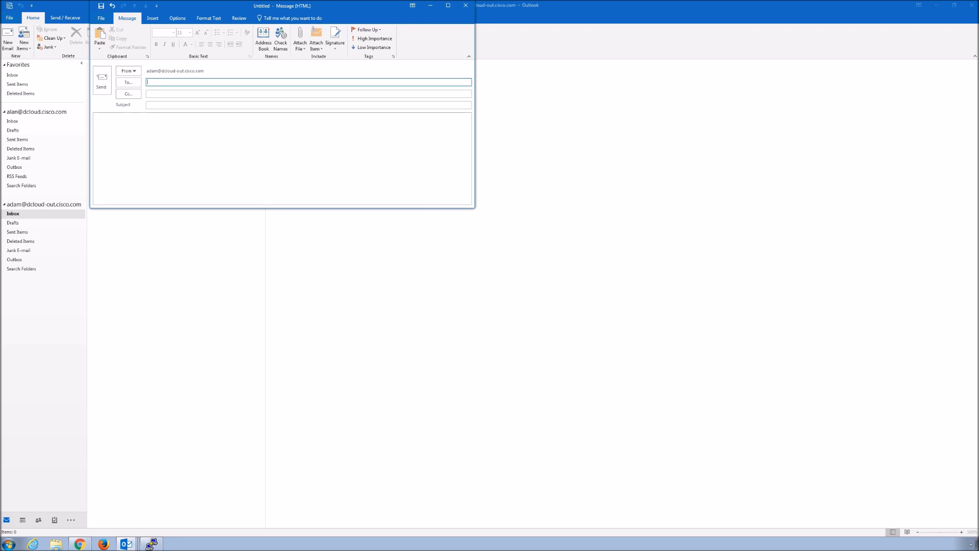
Step: Address the email to the first account, subject 'Photos', with a note about new product design photos
{"action": "type", "text": "alan"}
{"action": "key", "text": "Return"}
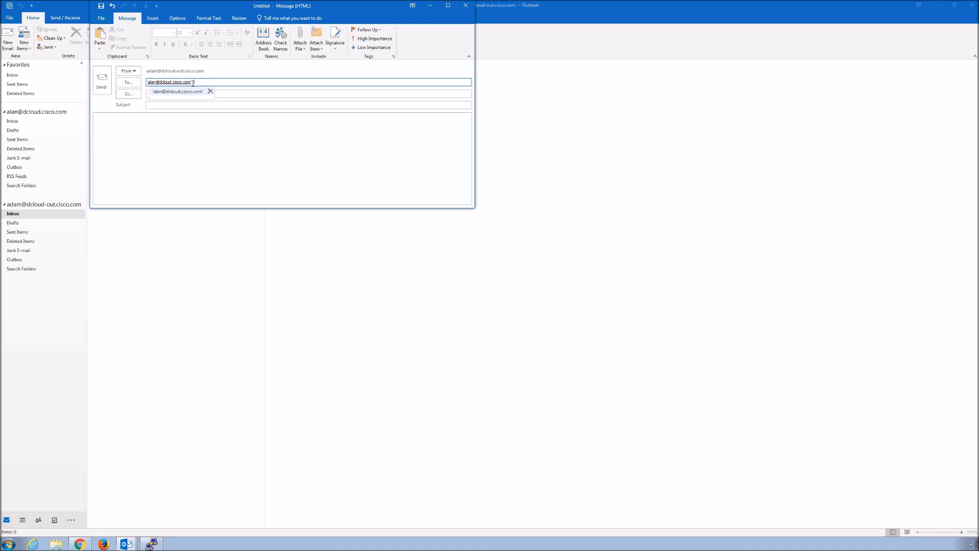
{"action": "key", "text": "Tab"}
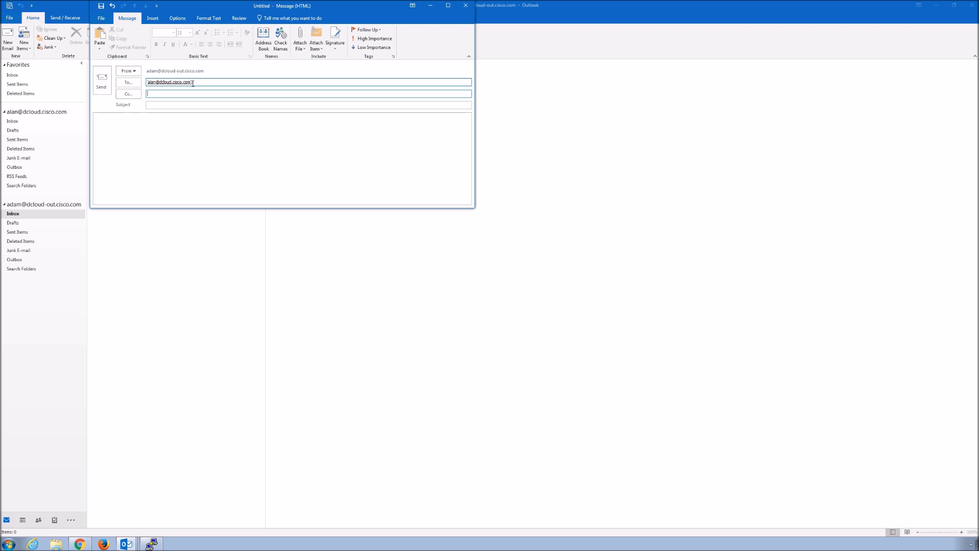
{"action": "key", "text": "Tab"}
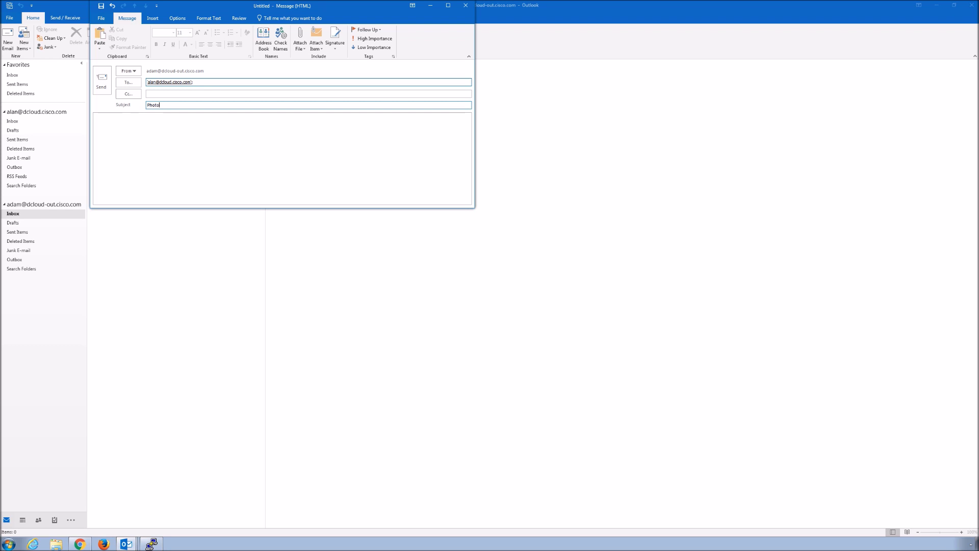
{"action": "key", "text": "Tab"}
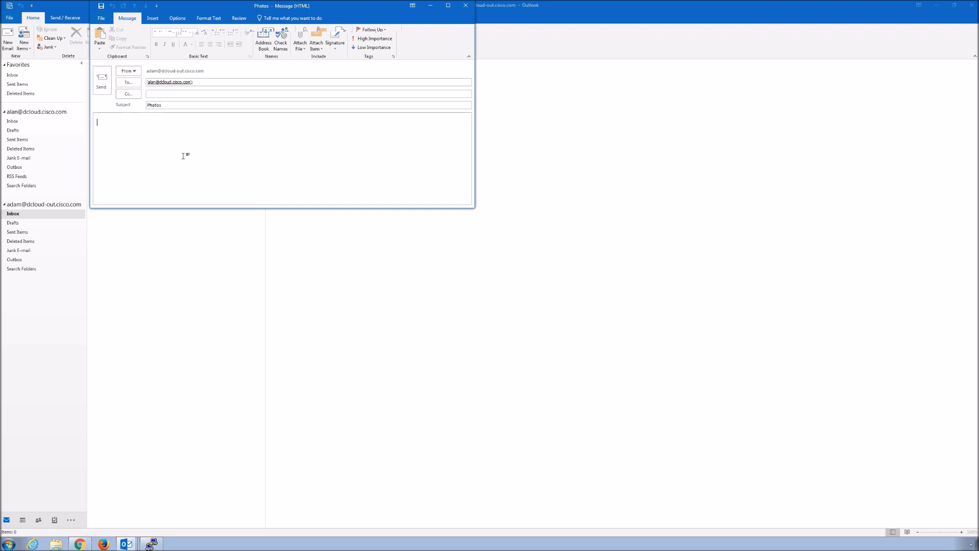
{"action": "type", "text": "H"}
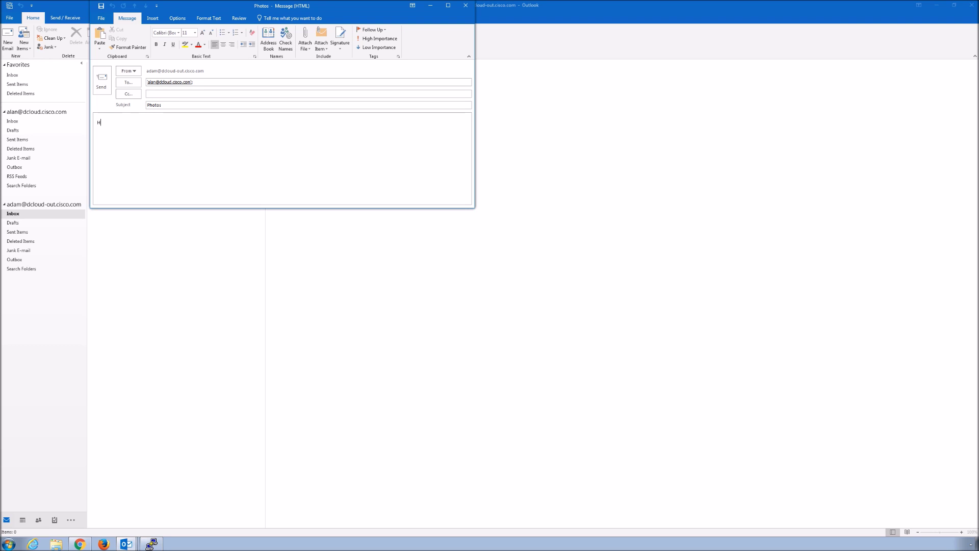
{"action": "type", "text": "ere are the photos of the new product design mentioned on out"}
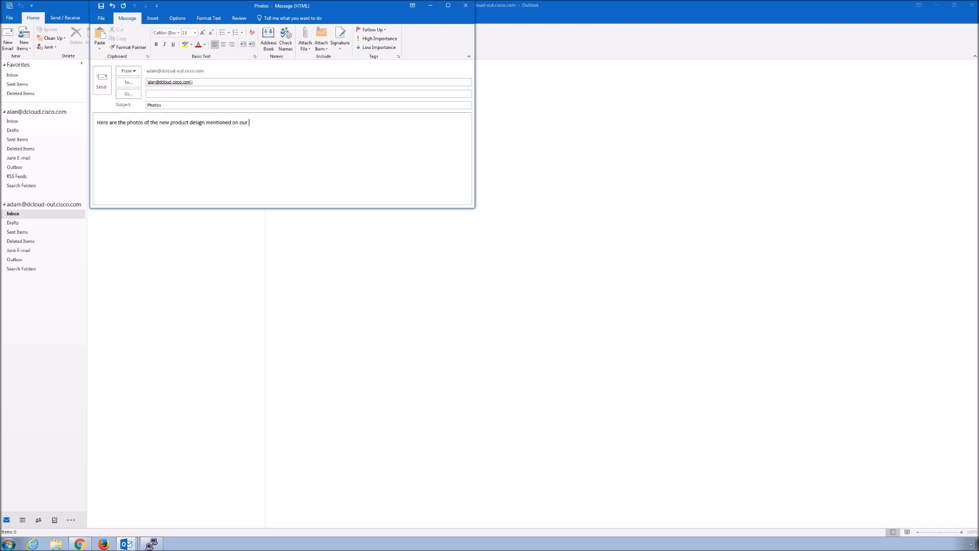
{"action": "type", "text": " ca"}
{"action": "type", "text": "Tha"}
{"action": "type", "text": "nks,"}
{"action": "left_click", "coordinate": [306, 40]}
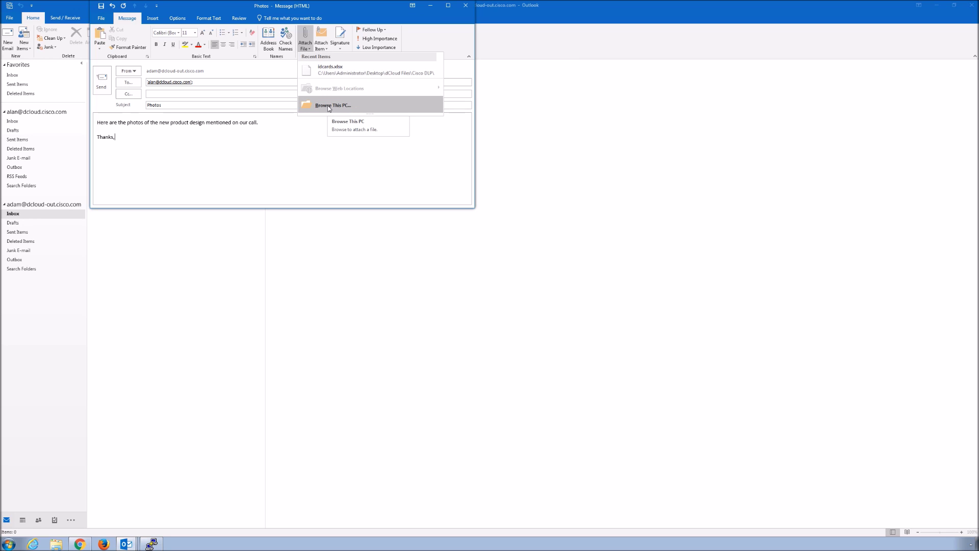
Step: Attach photo.voftest from Desktop > dCloud Files > Outbreak to the Photos email and send it
{"action": "left_click", "coordinate": [329, 108]}
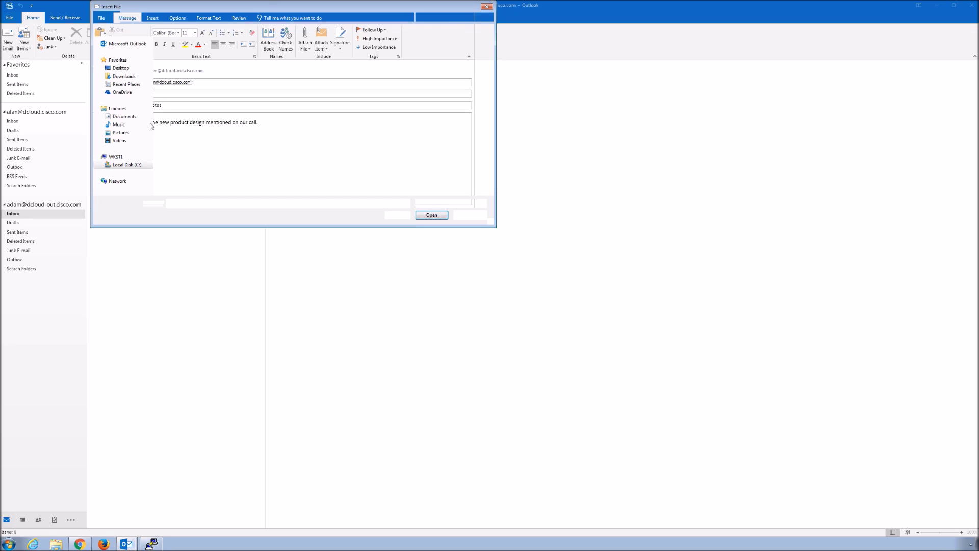
{"action": "left_click", "coordinate": [122, 68]}
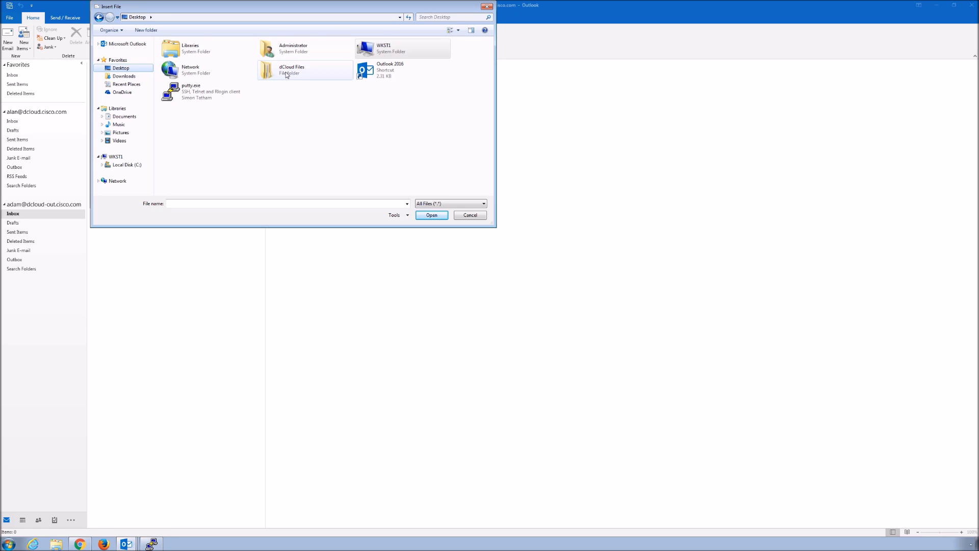
{"action": "double_click", "coordinate": [287, 75]}
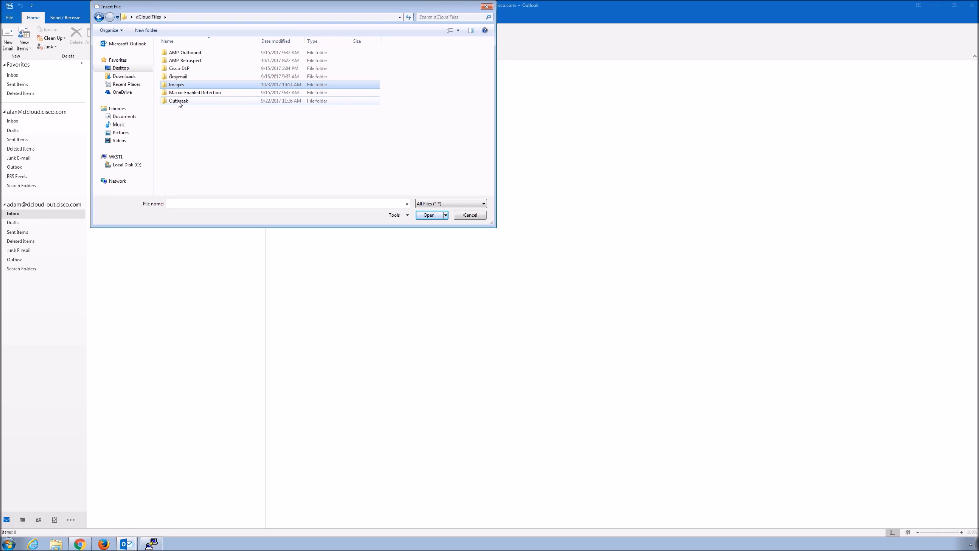
{"action": "double_click", "coordinate": [179, 101]}
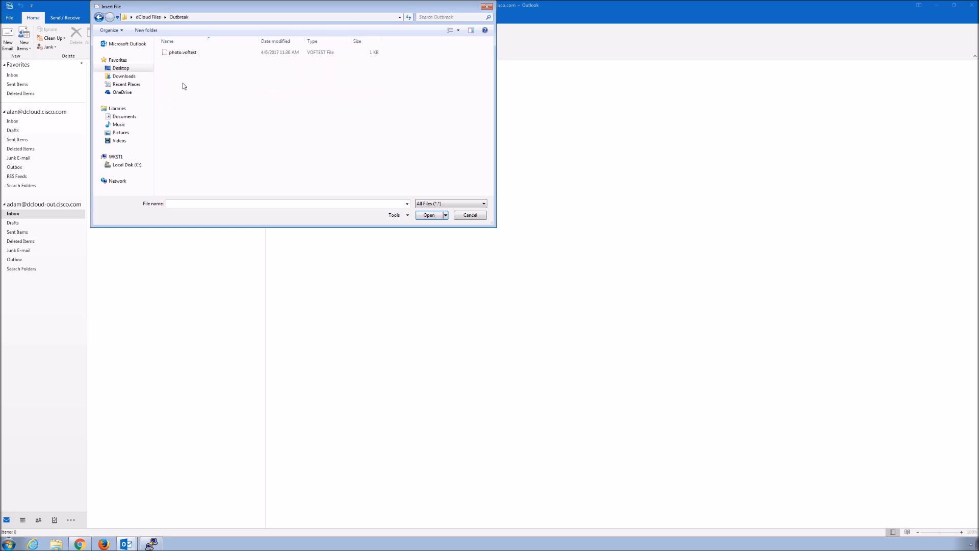
{"action": "left_click", "coordinate": [181, 55]}
{"action": "double_click", "coordinate": [182, 53]}
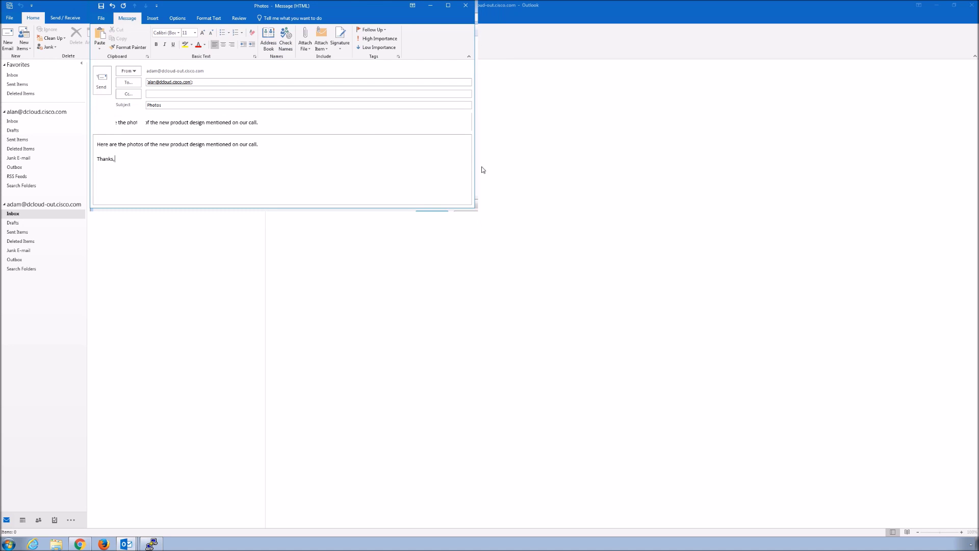
{"action": "left_click", "coordinate": [102, 82]}
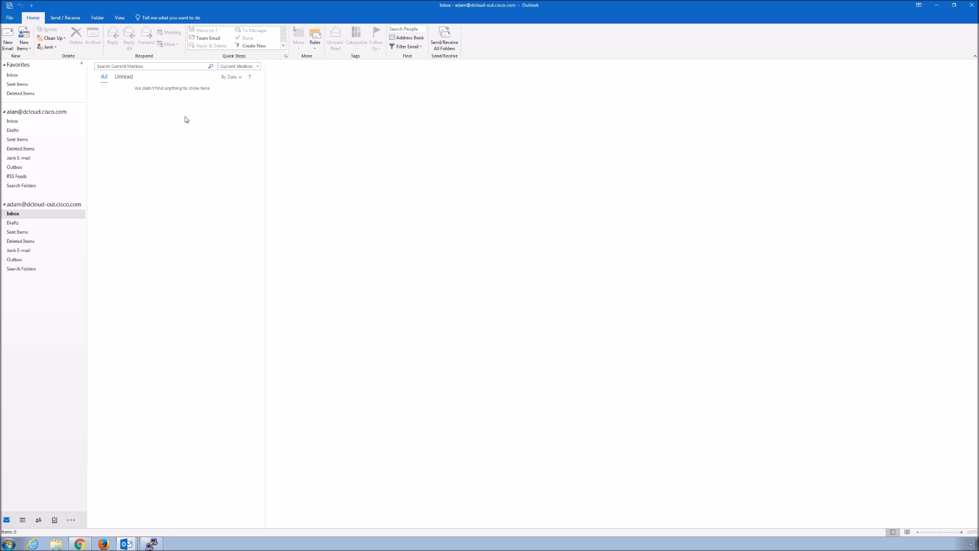
Step: Confirm the recipient's Inbox is still empty, then return to the PuTTY mail log session
{"action": "left_click", "coordinate": [12, 121]}
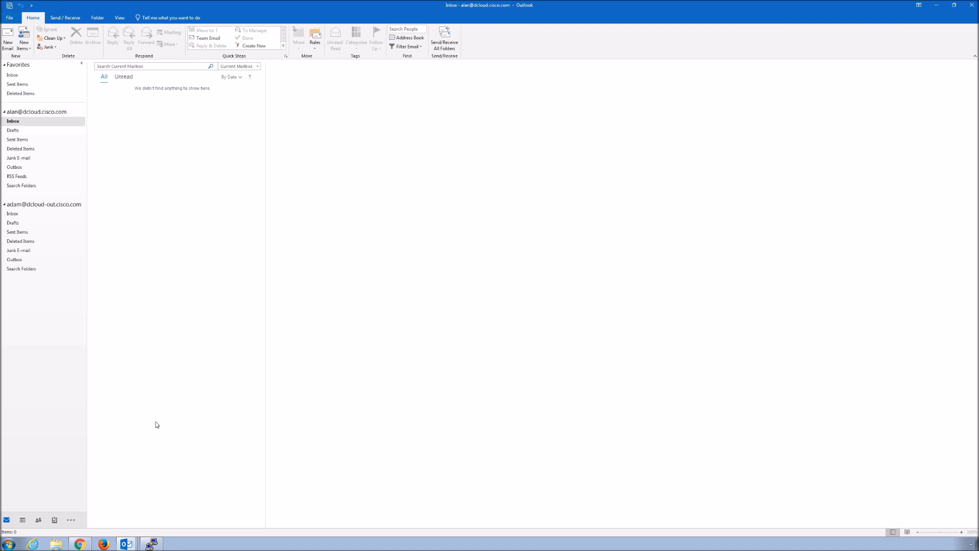
{"action": "left_click", "coordinate": [151, 545]}
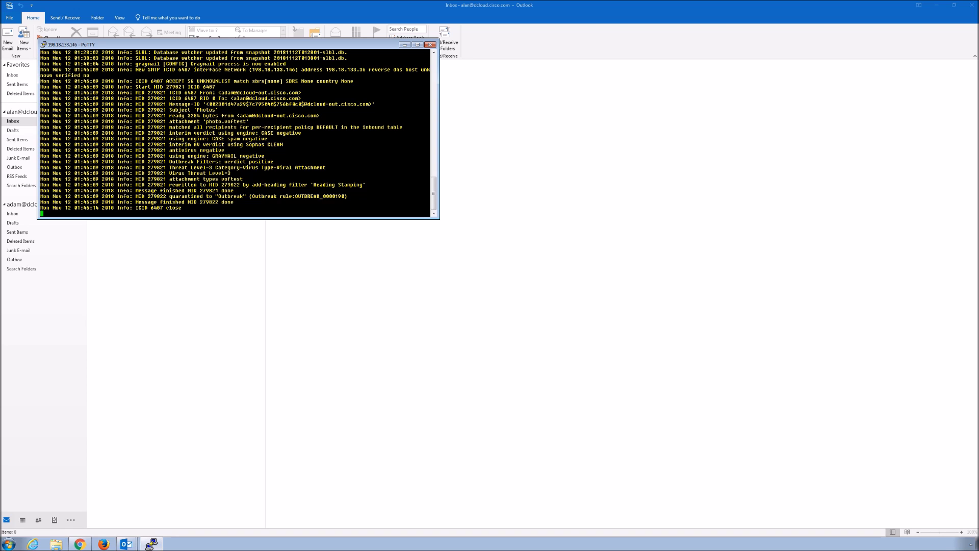
Step: Resize the PuTTY window and highlight the log line showing the message quarantined to Outbreak
{"action": "left_click_drag", "start_coordinate": [37, 128], "coordinate": [65, 127]}
{"action": "left_click_drag", "start_coordinate": [68, 161], "coordinate": [271, 179]}
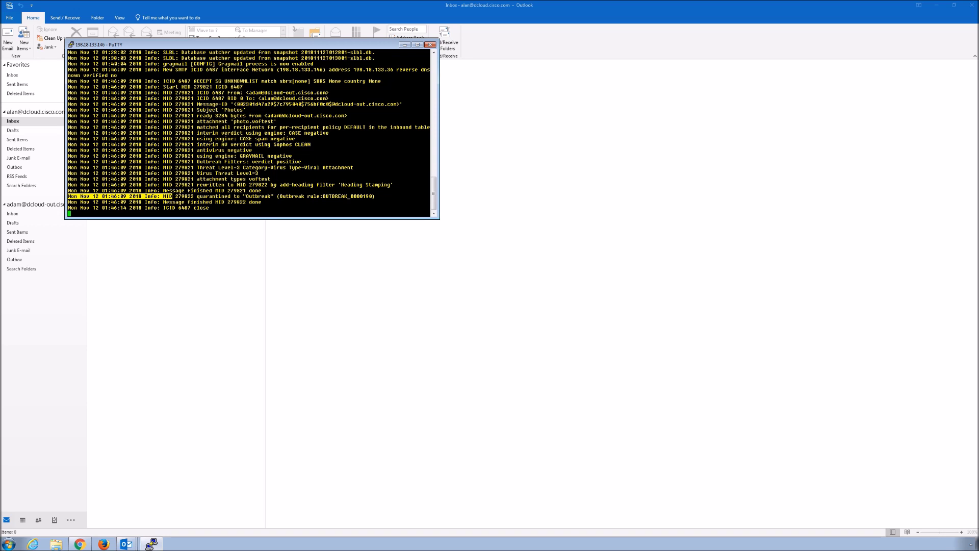
{"action": "left_click_drag", "start_coordinate": [172, 197], "coordinate": [380, 196]}
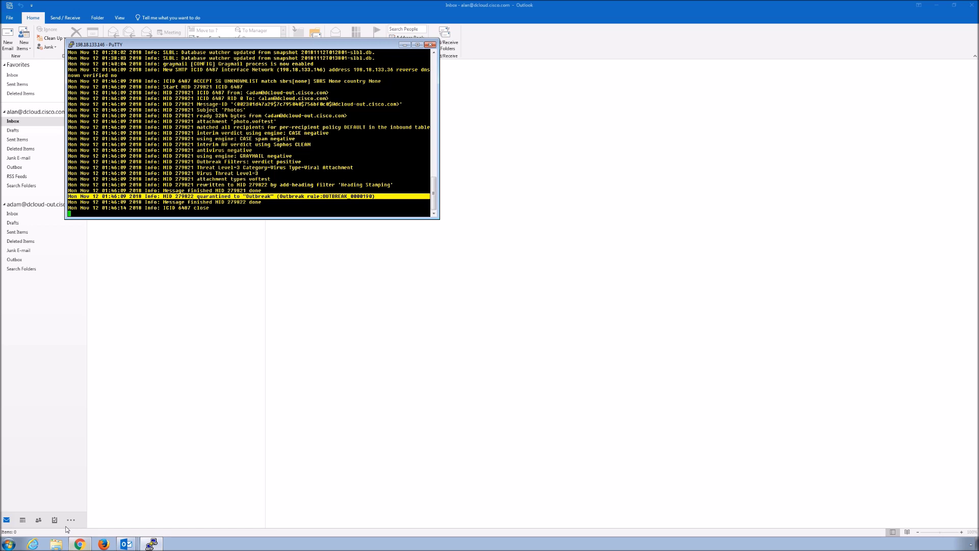
{"action": "left_click", "coordinate": [80, 544]}
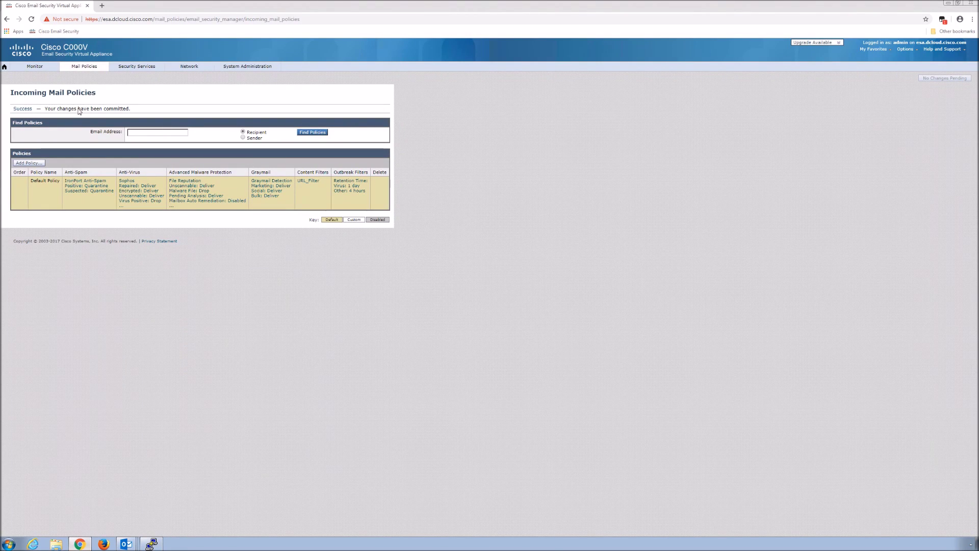
Step: Go to Monitor > Policy, Virus and Outbreak Quarantines and list the Outbreak quarantine's held Photos message
{"action": "left_click", "coordinate": [80, 70]}
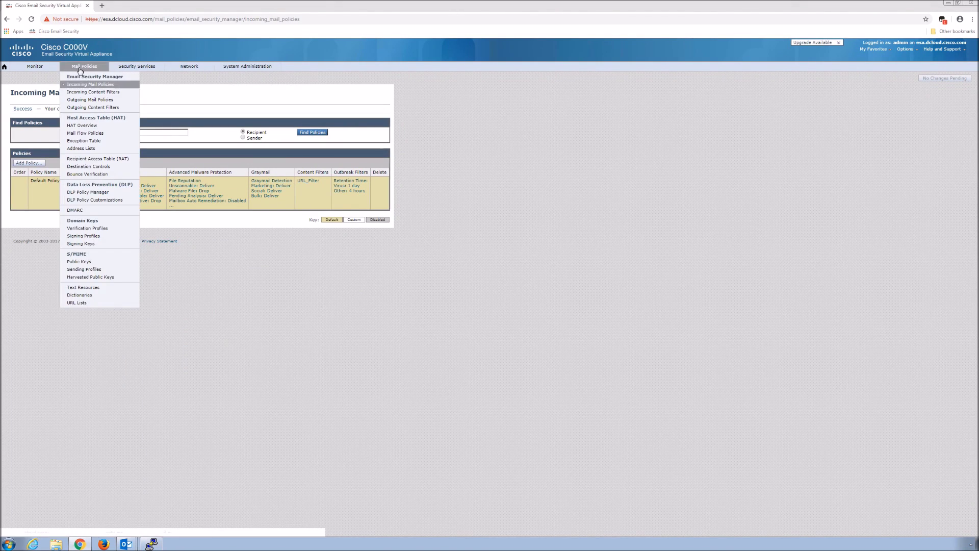
{"action": "left_click", "coordinate": [39, 68]}
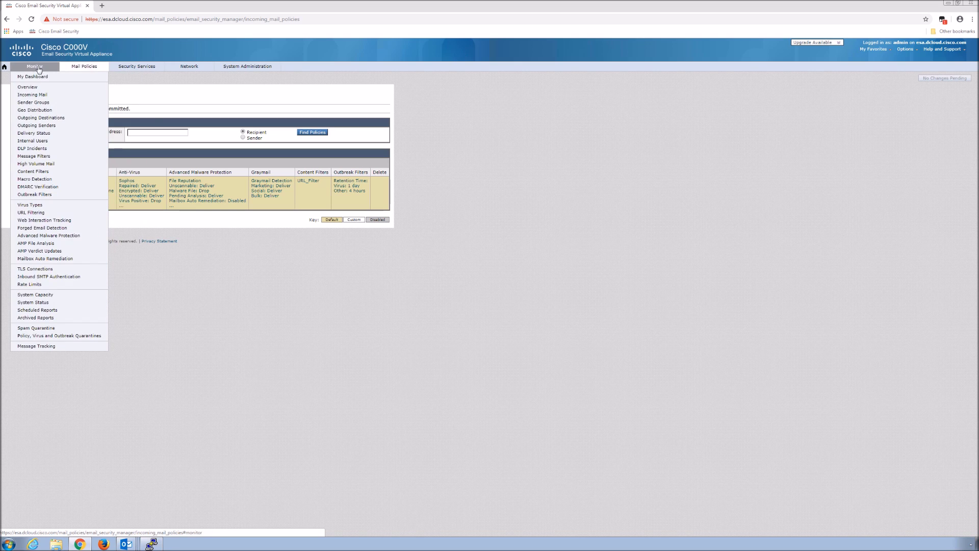
{"action": "left_click", "coordinate": [60, 336]}
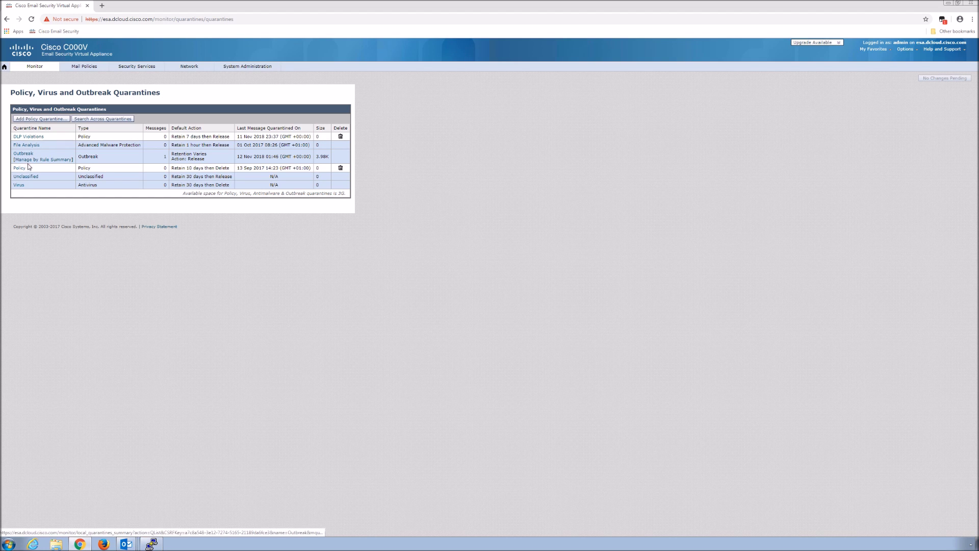
{"action": "left_click", "coordinate": [166, 158]}
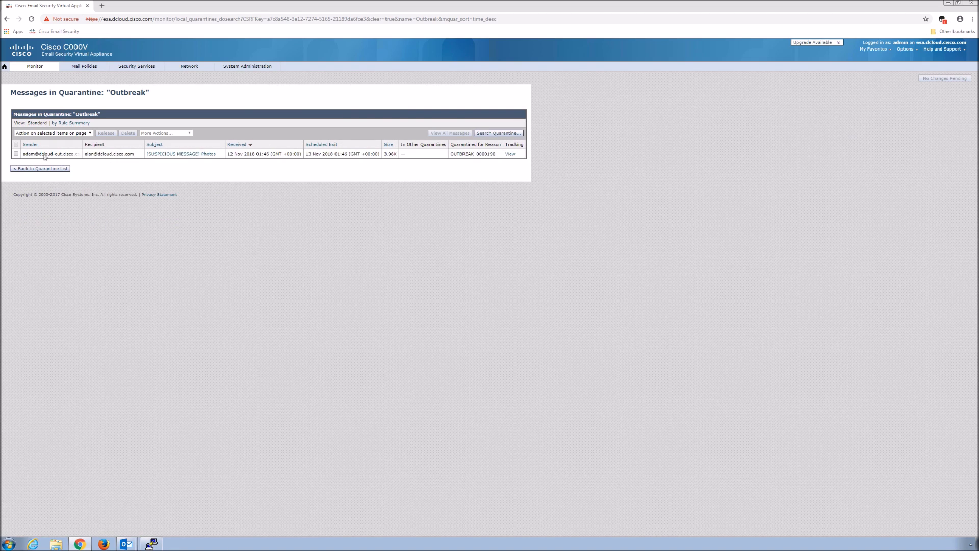
{"action": "left_click", "coordinate": [510, 154]}
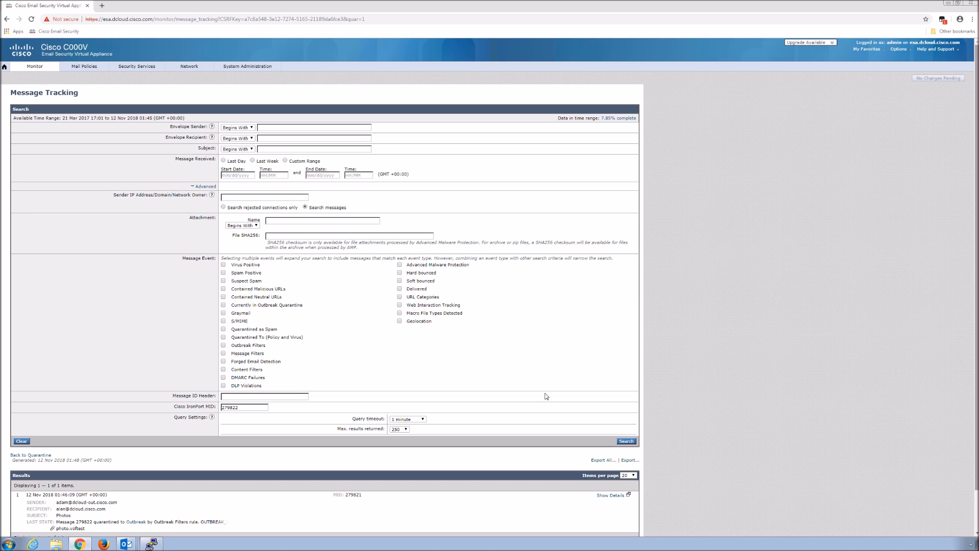
Step: Show the Photos message's full Message Details in a maximized window
{"action": "left_click", "coordinate": [604, 498]}
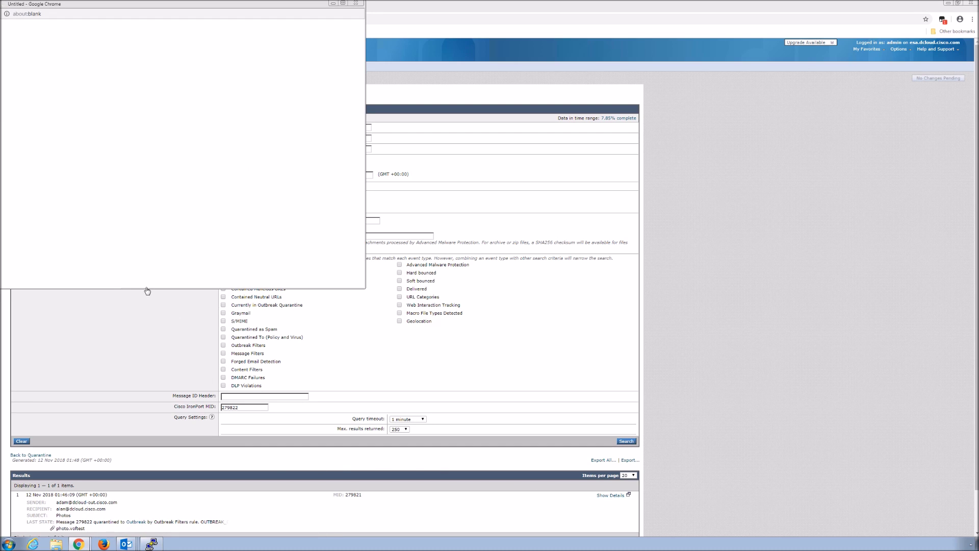
{"action": "left_click", "coordinate": [343, 4]}
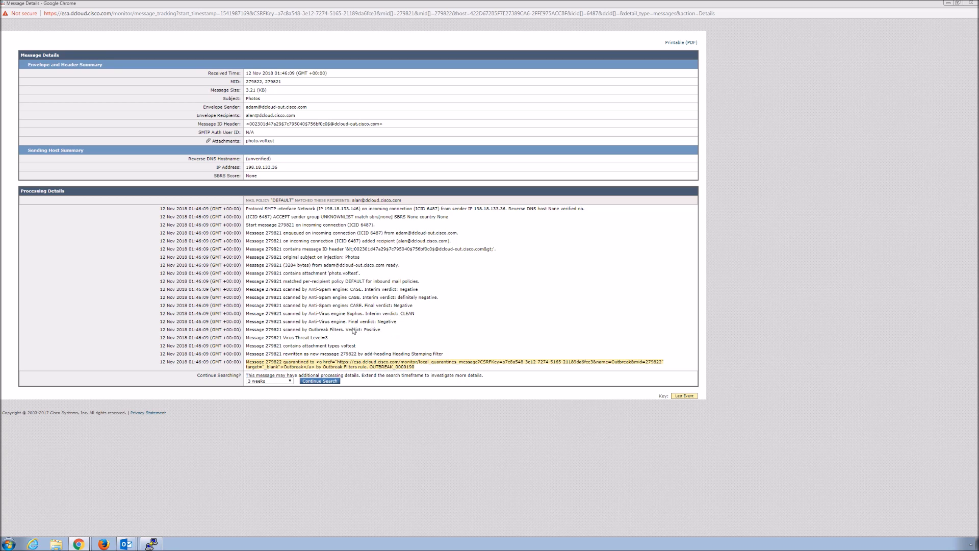
Step: Highlight the Outbreak Filters 'Verdict Positive' entry, then close the details and return to the quarantine list
{"action": "left_click_drag", "start_coordinate": [275, 331], "coordinate": [246, 330]}
{"action": "double_click", "coordinate": [352, 330]}
{"action": "double_click", "coordinate": [371, 329]}
{"action": "left_click", "coordinate": [971, 4]}
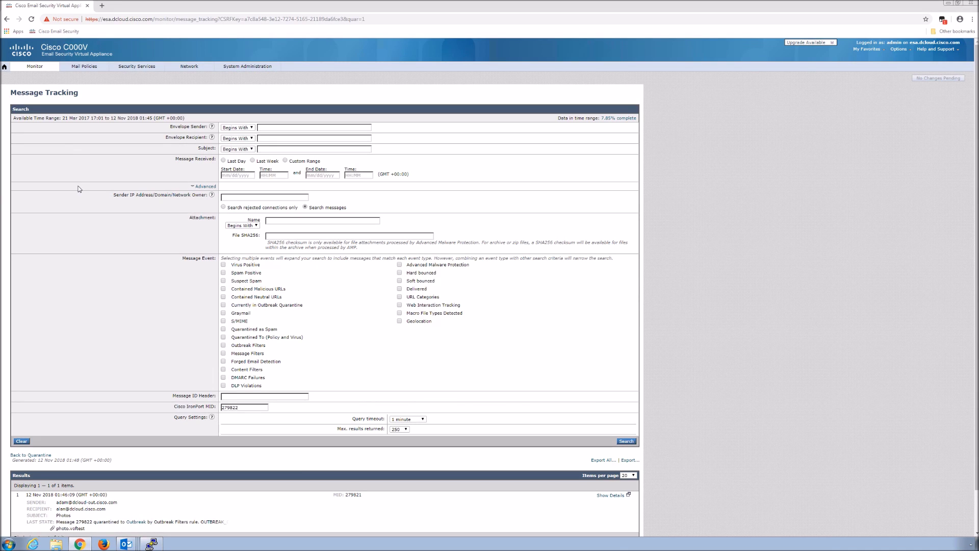
{"action": "left_click", "coordinate": [30, 455]}
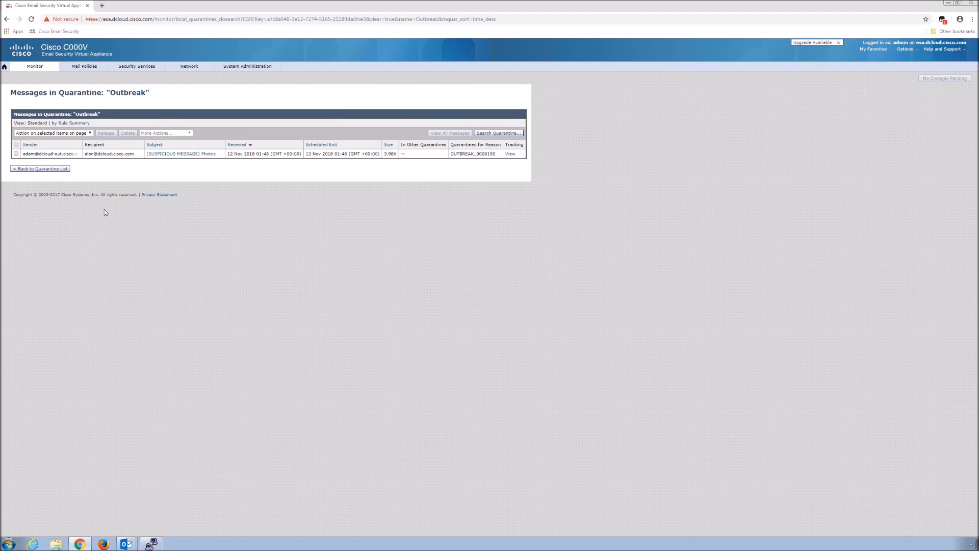
Step: Select the Photos message in the Outbreak quarantine, release it and confirm the release
{"action": "left_click", "coordinate": [17, 153]}
{"action": "left_click", "coordinate": [105, 133]}
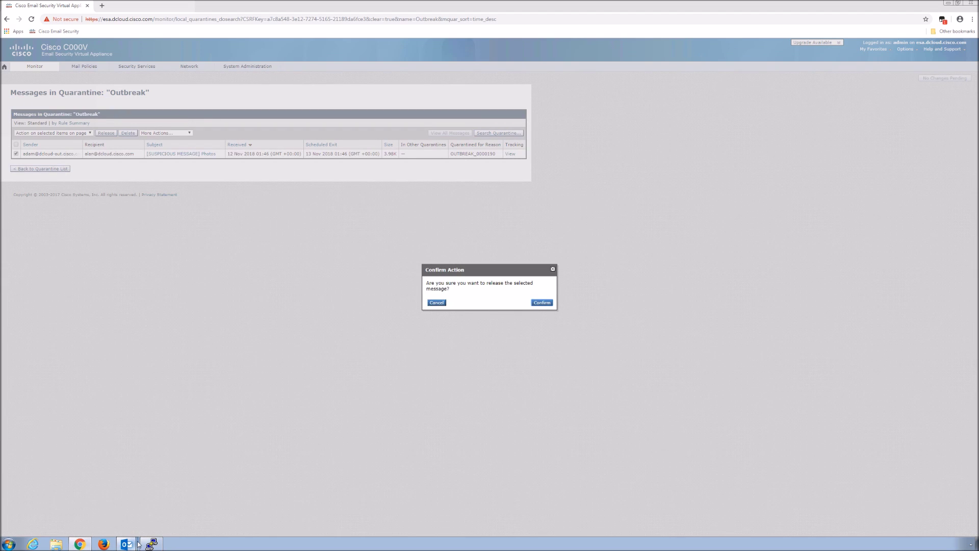
{"action": "left_click", "coordinate": [536, 305]}
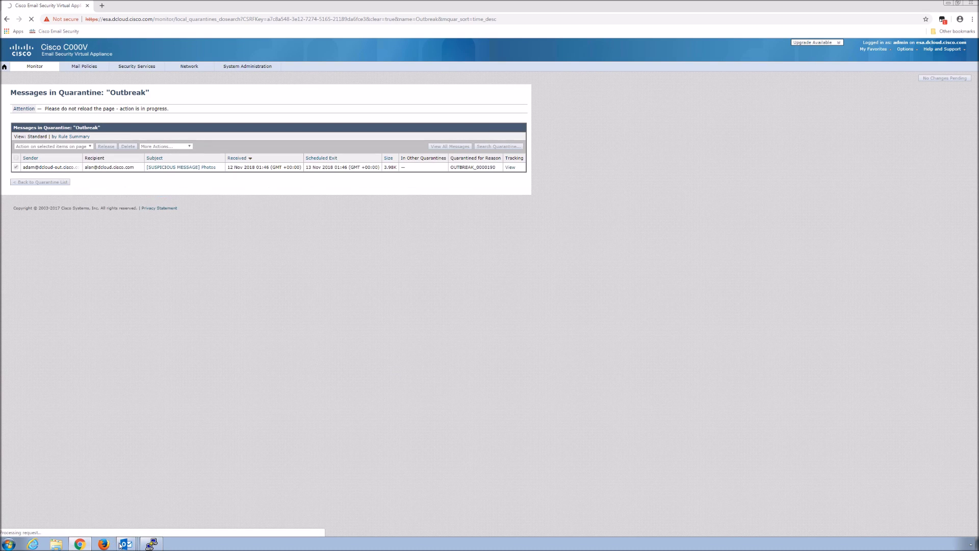
{"action": "mouse_move", "coordinate": [122, 544]}
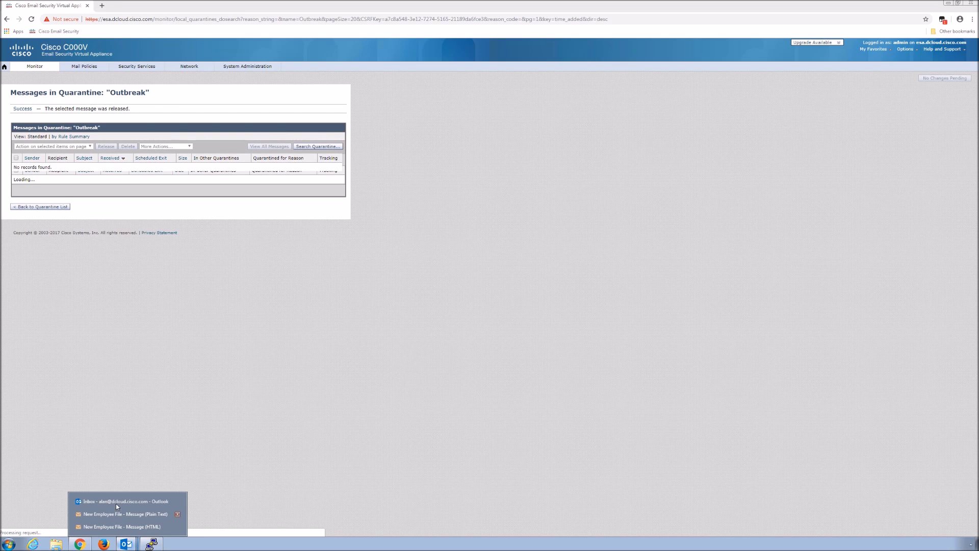
{"action": "left_click", "coordinate": [114, 504]}
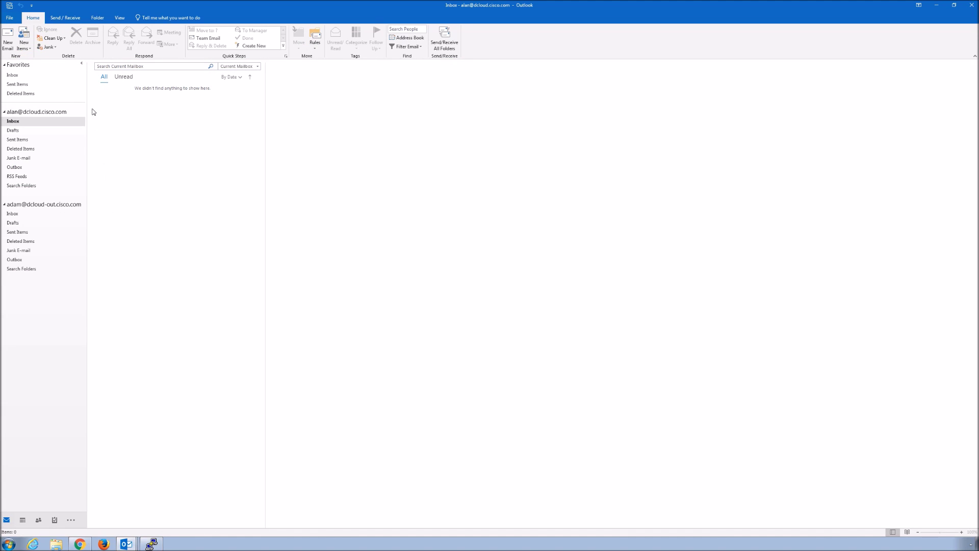
Step: Run Send/Receive All Folders to receive the released Photos email and highlight its Viral Attachment warning
{"action": "left_click", "coordinate": [59, 17]}
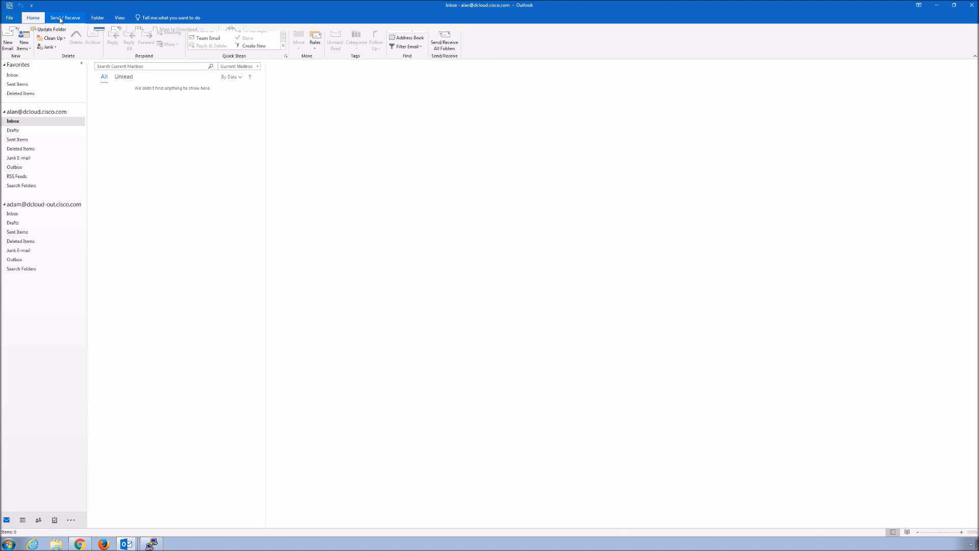
{"action": "left_click", "coordinate": [15, 43]}
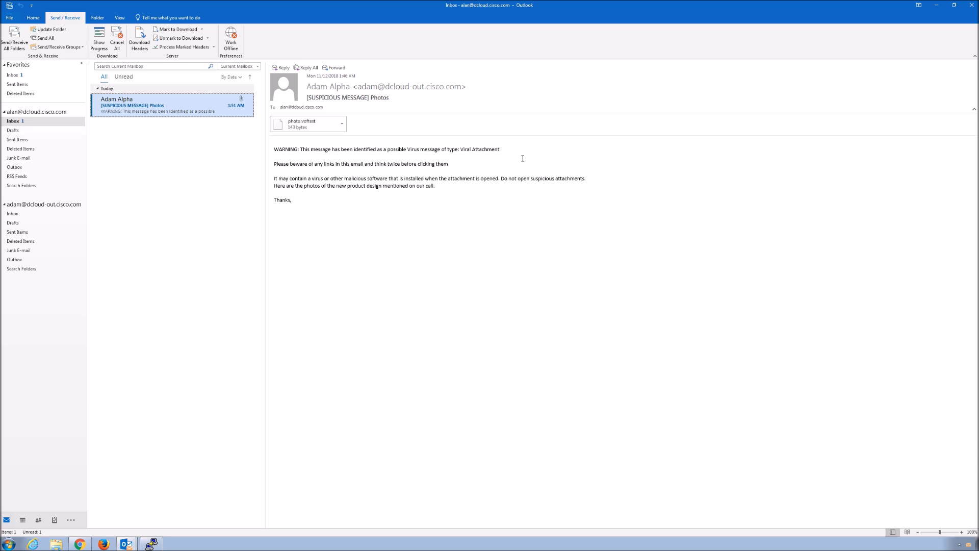
{"action": "left_click_drag", "start_coordinate": [522, 158], "coordinate": [459, 150]}
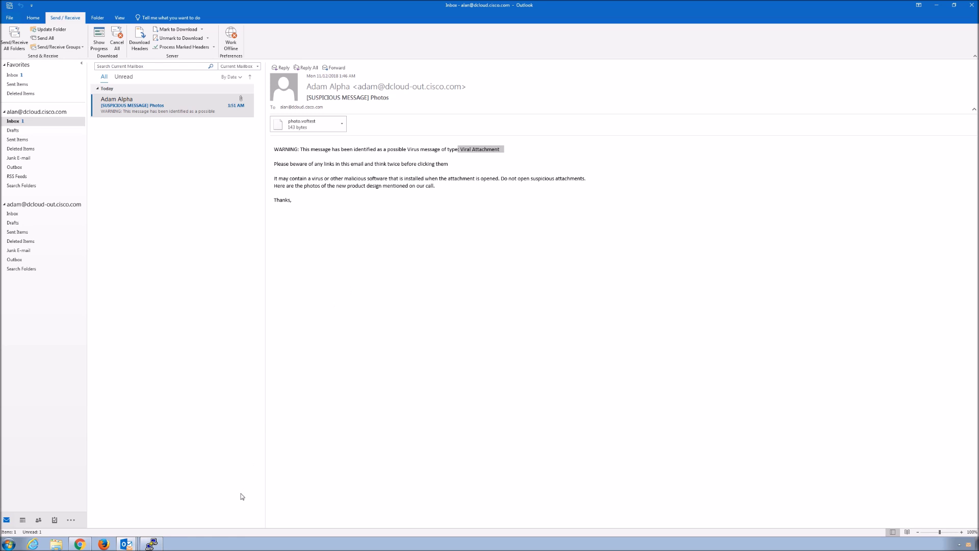
Step: Bring up the PuTTY mail log showing the message released from quarantine and delivered
{"action": "left_click", "coordinate": [152, 544]}
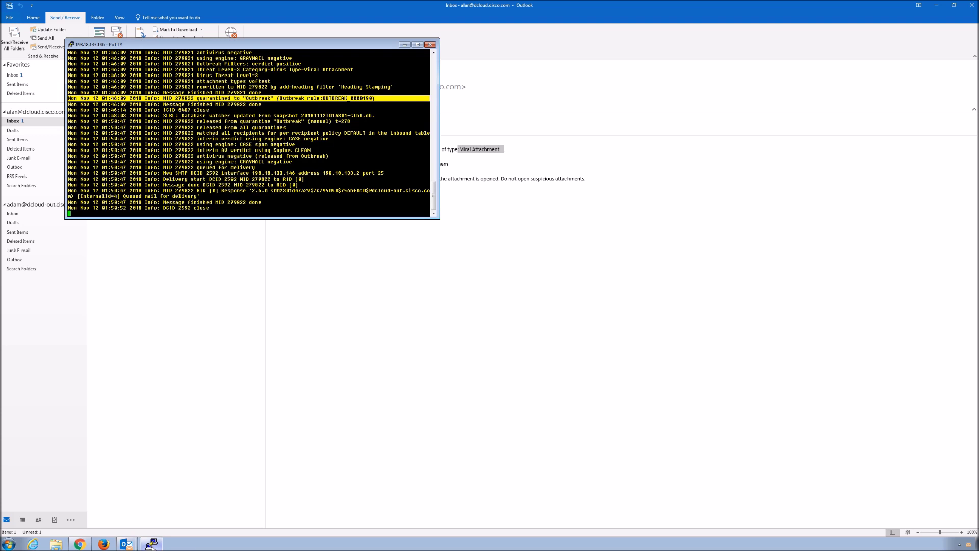